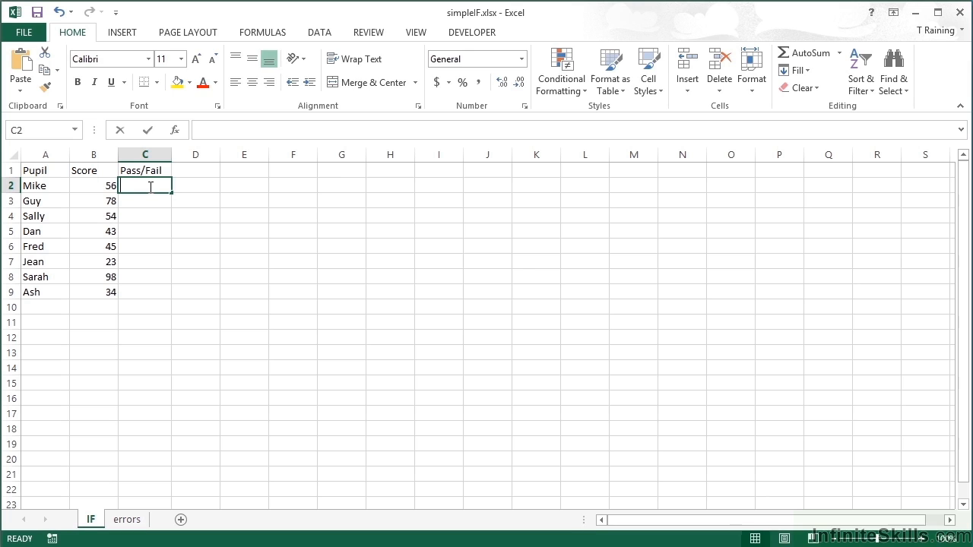
- Type =IF(B2>60,"Pass","Fail") into C2 to grade the first pupil's score
text(=i)
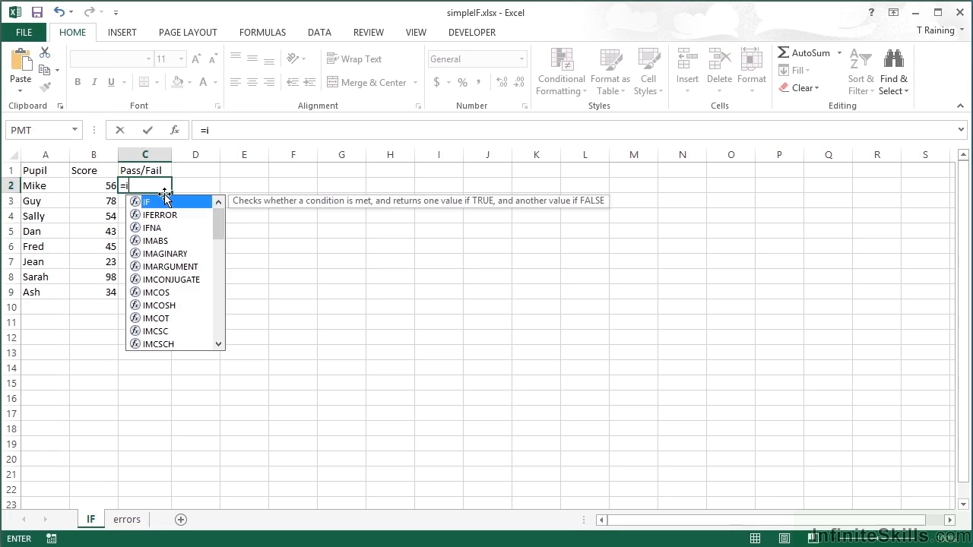
text(f()
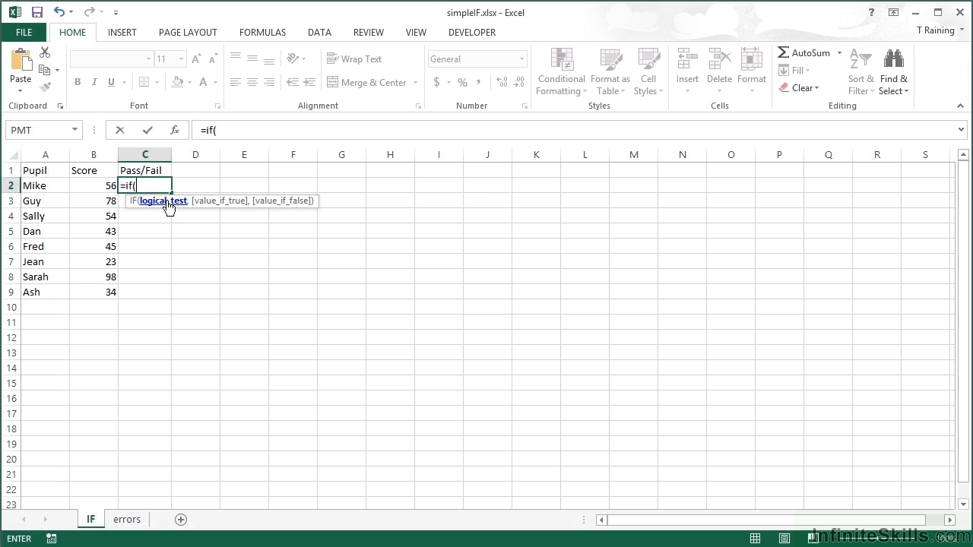
click(111, 186)
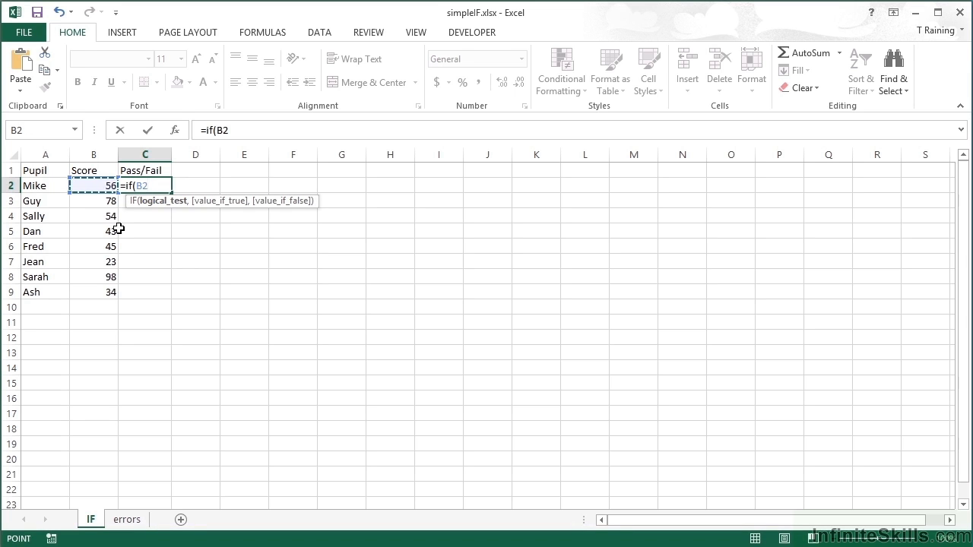
text(>60)
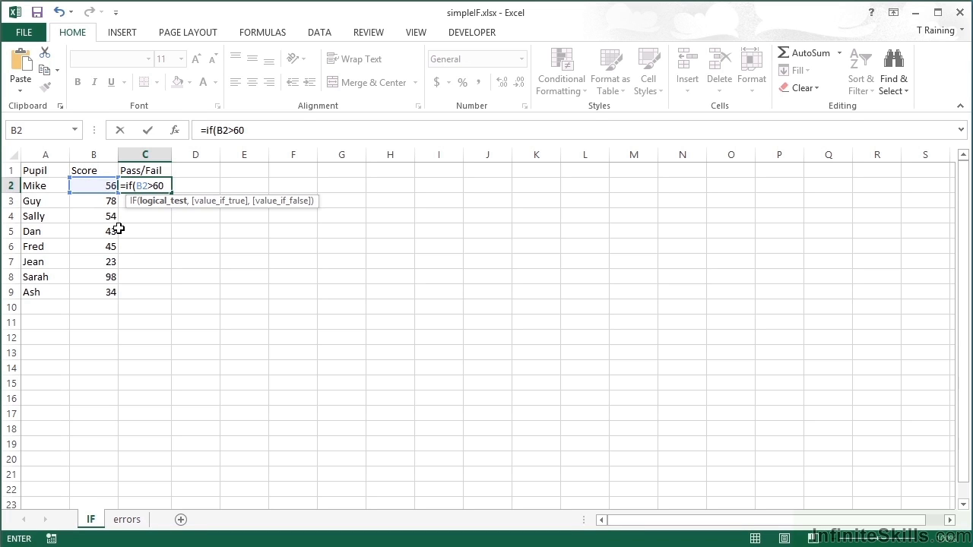
text(,)
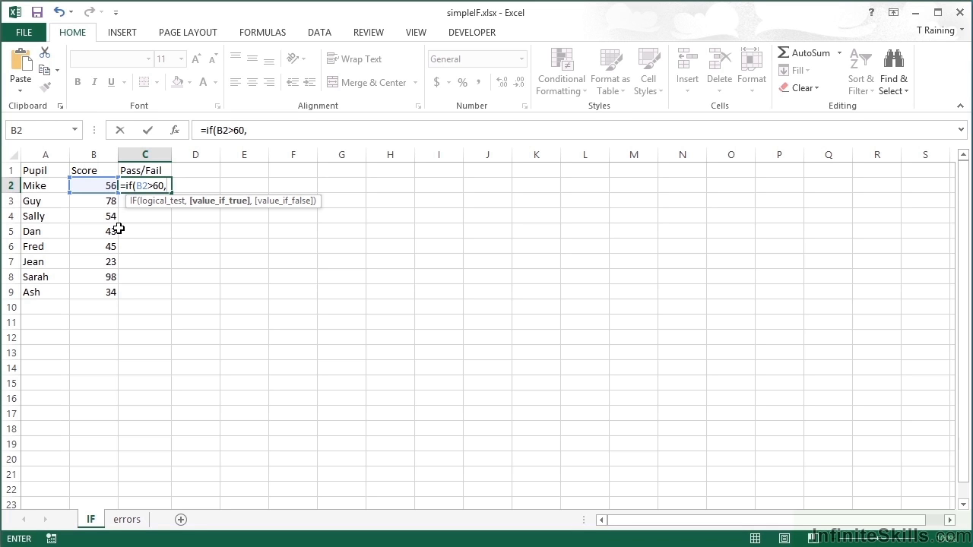
text("Pass",)
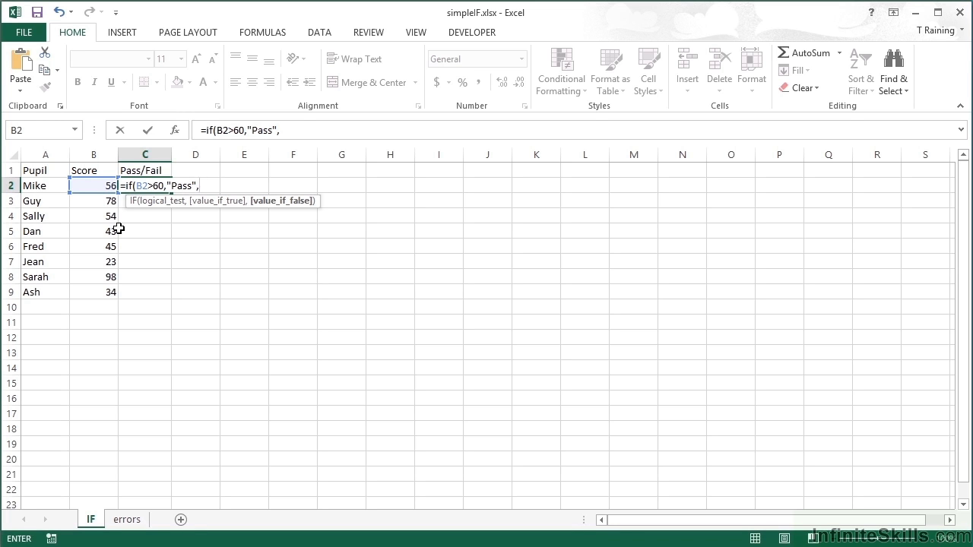
text("Fail")
text())
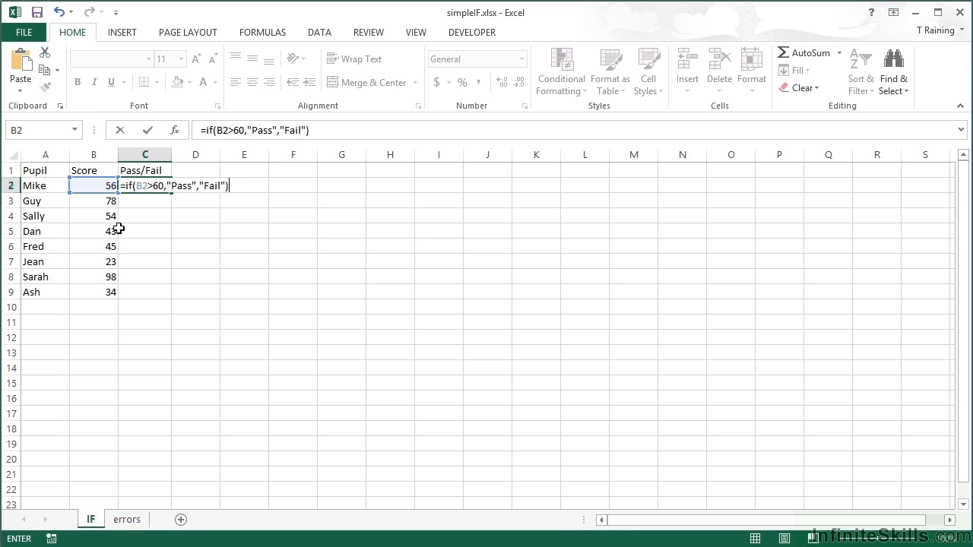
- Confirm the Pass/Fail formula in C2 and fill it down to C9
key(Return)
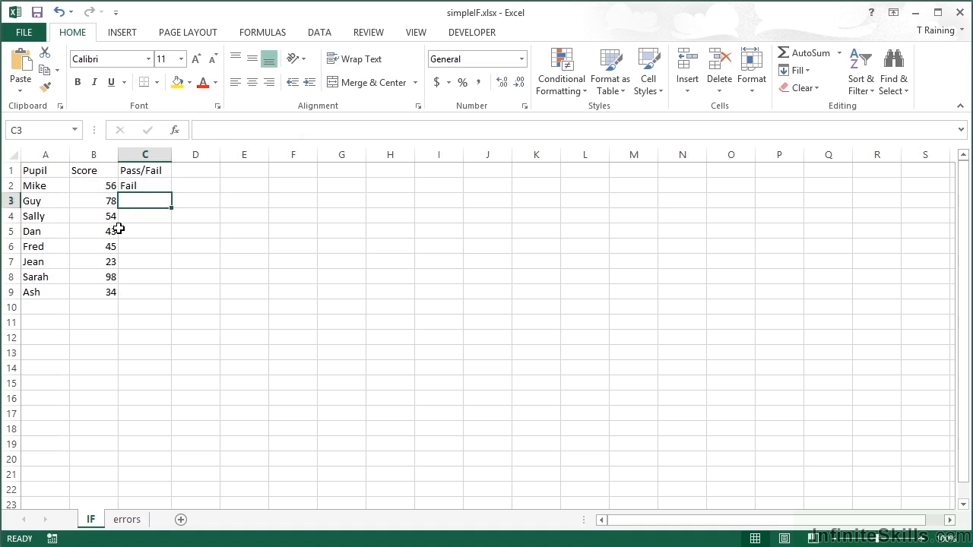
key(Up)
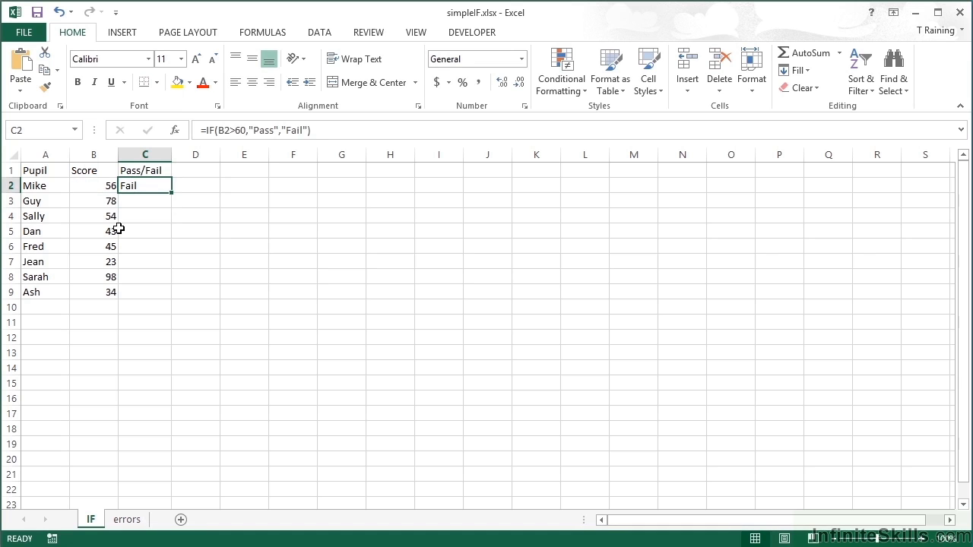
double_click(173, 195)
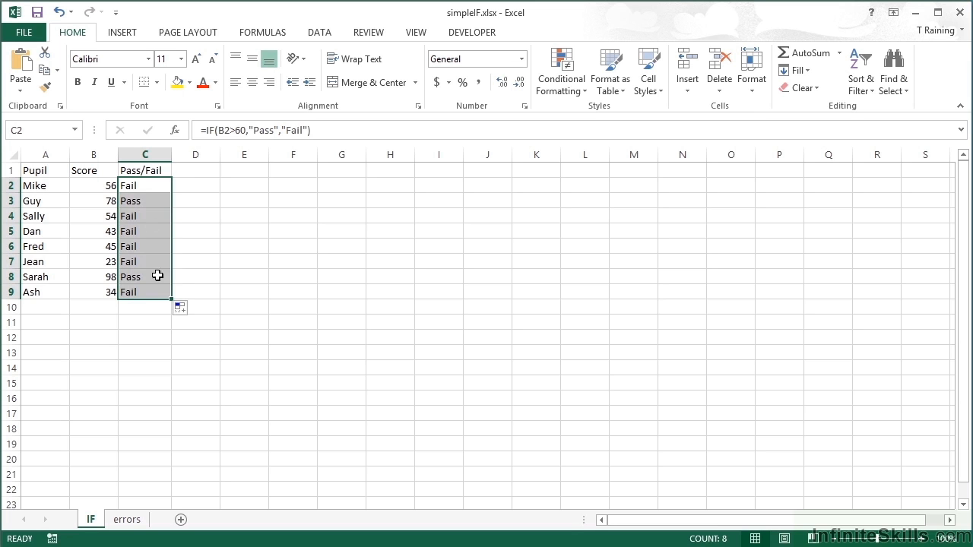
- Check the copied results in rows 4 to 7 and review C2's formula, leaving it unchanged
click(144, 247)
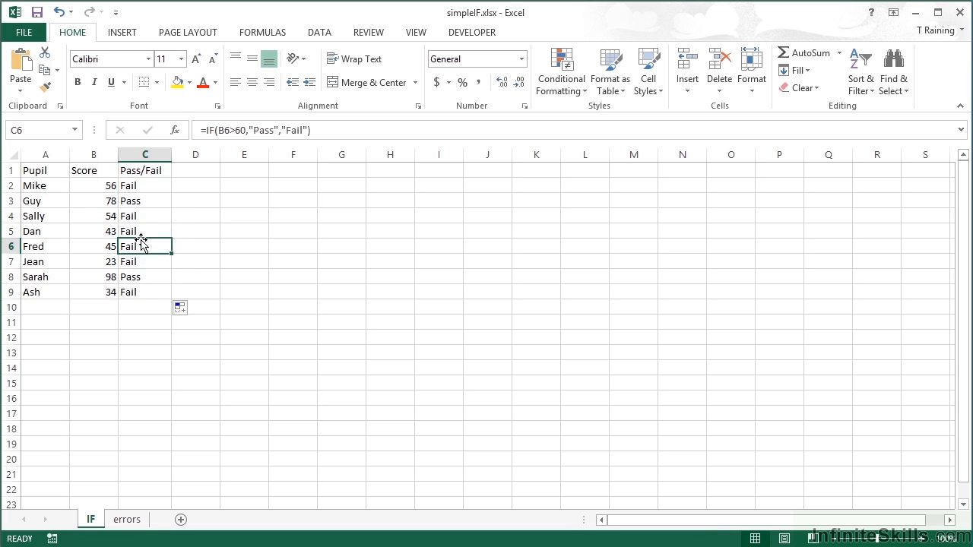
click(140, 228)
click(133, 216)
click(139, 233)
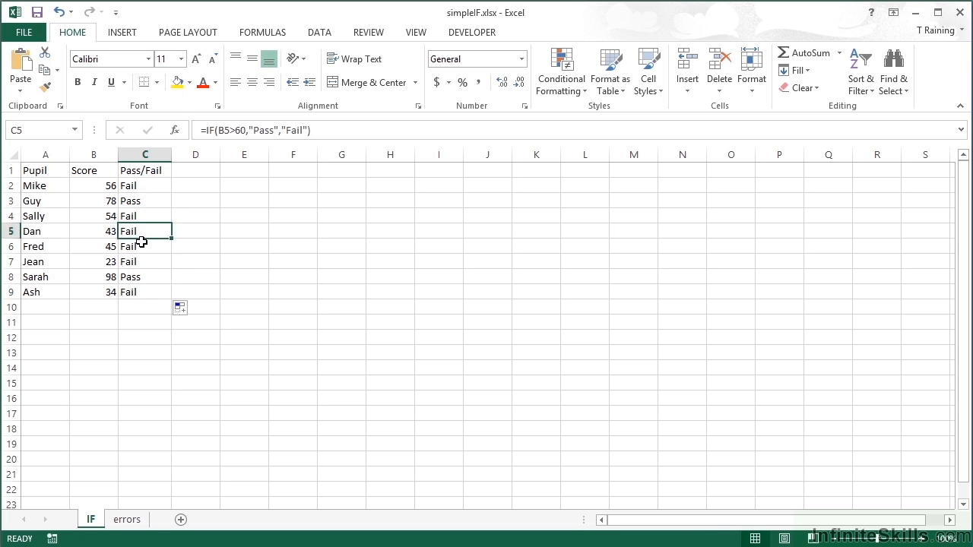
click(144, 248)
click(147, 259)
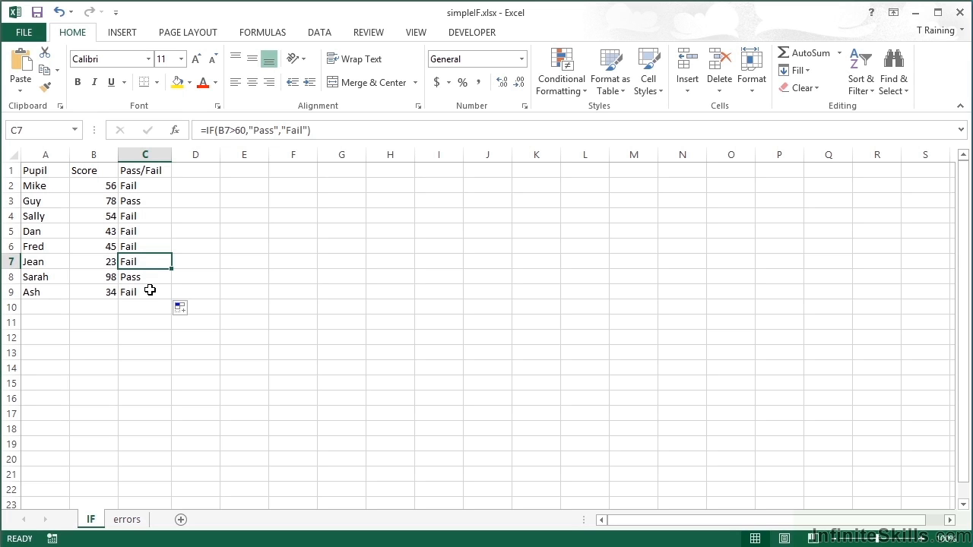
double_click(154, 184)
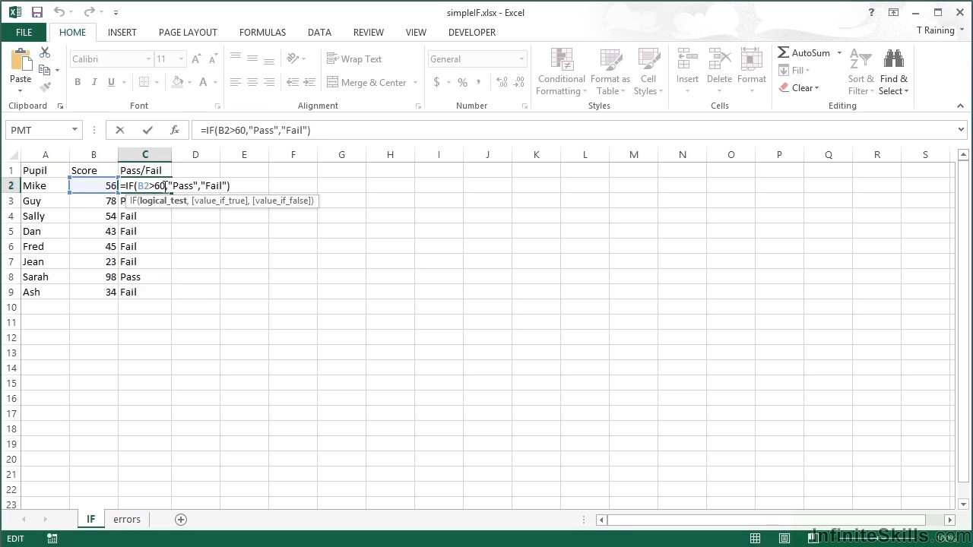
double_click(159, 186)
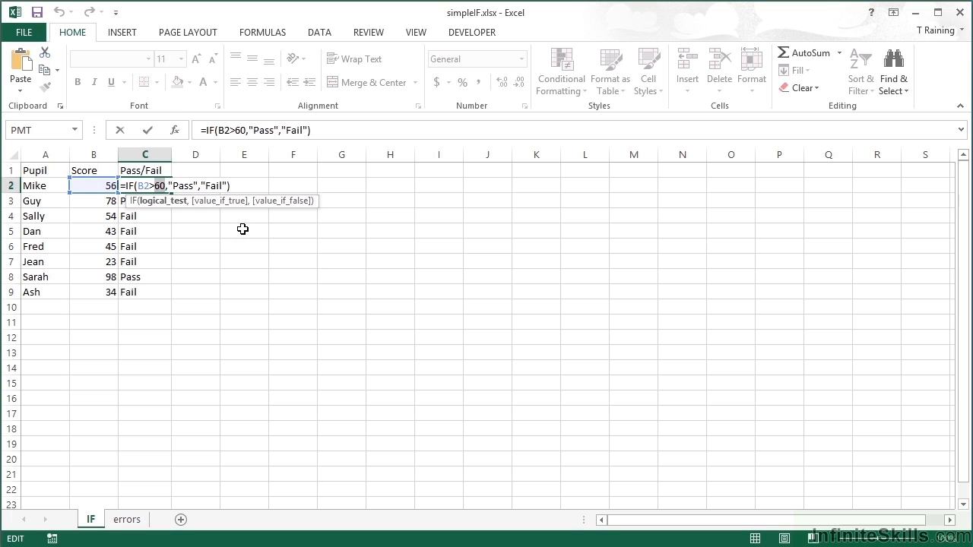
key(Escape)
- Enter the label Pass Rate in I1 and the value 60 in J1
click(438, 173)
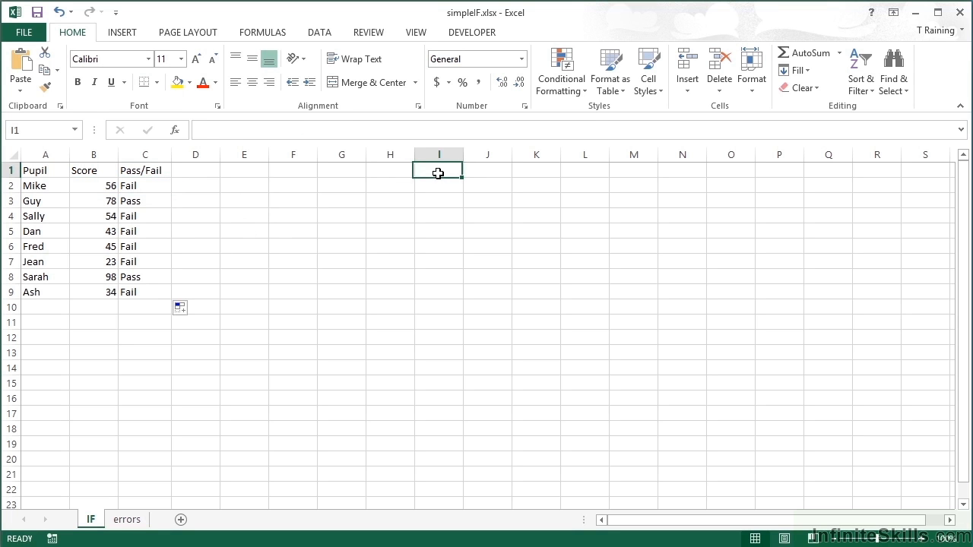
text(Pass Rate)
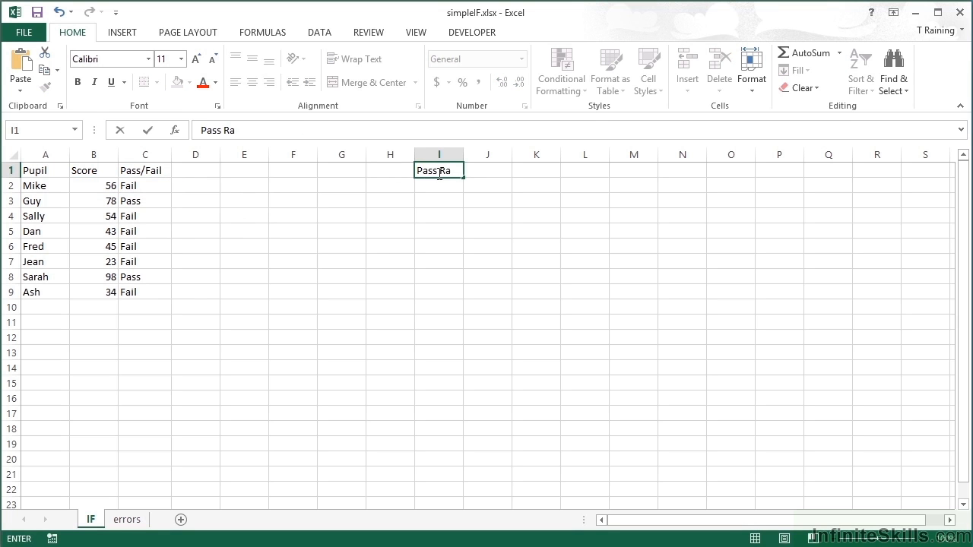
key(Tab)
text(60)
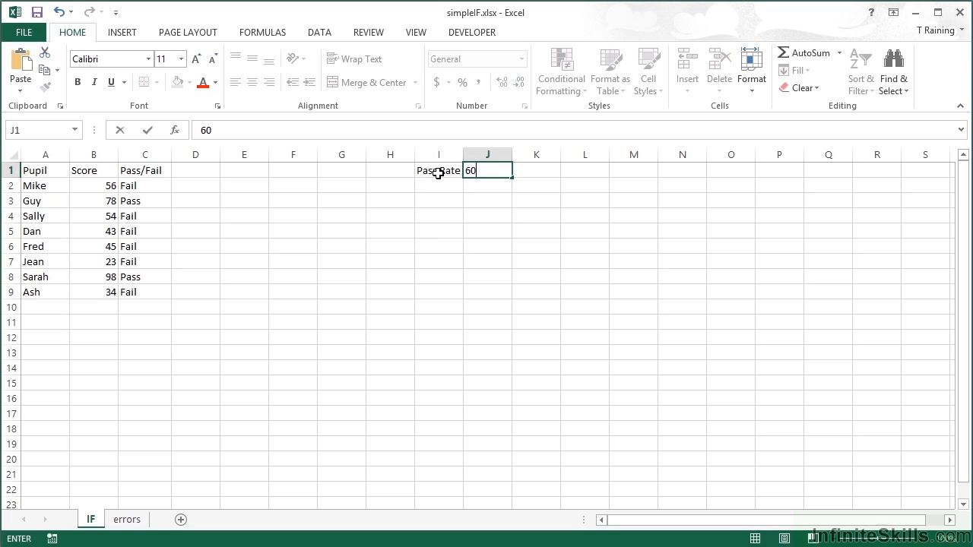
key(Tab)
key(Left)
key(Left)
key(Left)
key(Left)
key(Left)
key(Left)
key(Left)
key(Left)
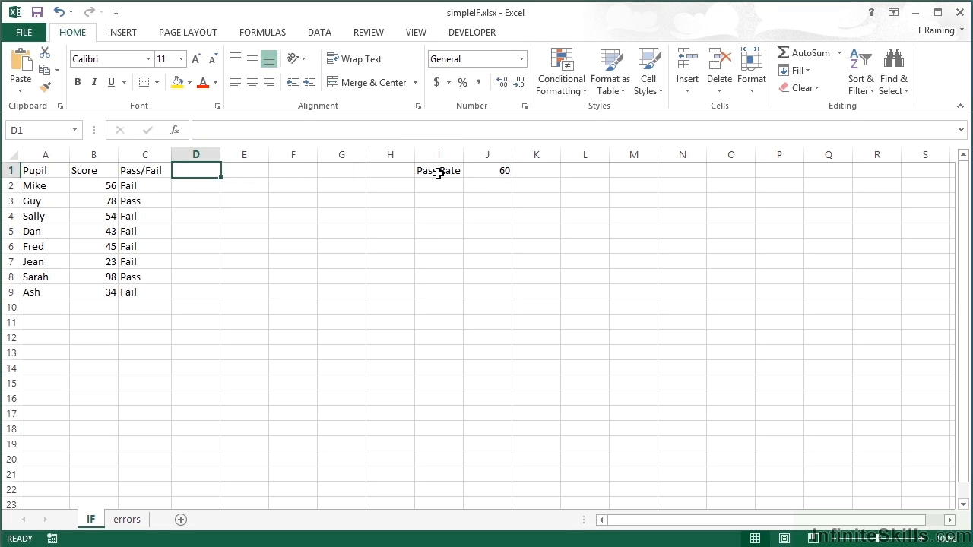
key(Down)
- Replace the 60 in C2 with $J$1, giving =IF(B2>$J$1,"Pass","Fail")
double_click(159, 186)
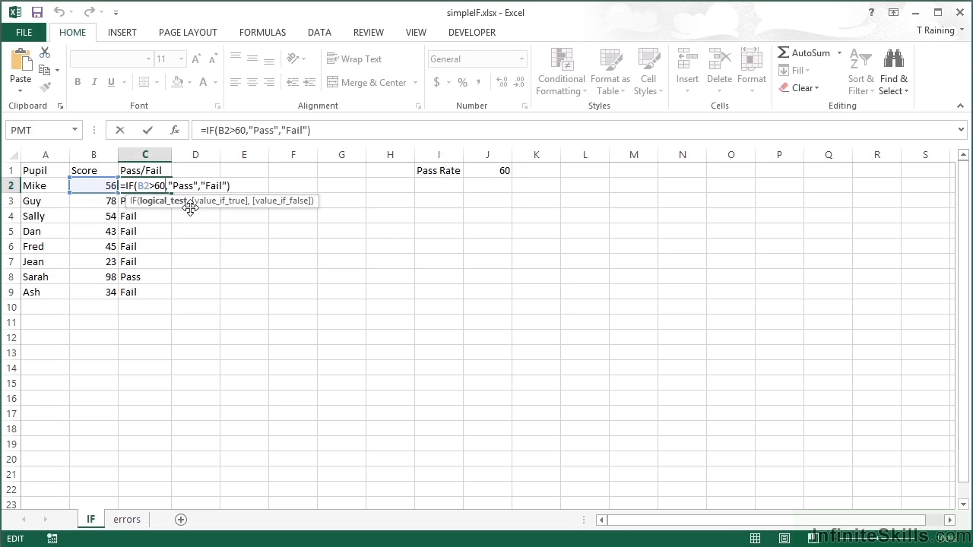
key(BackSpace)
key(BackSpace)
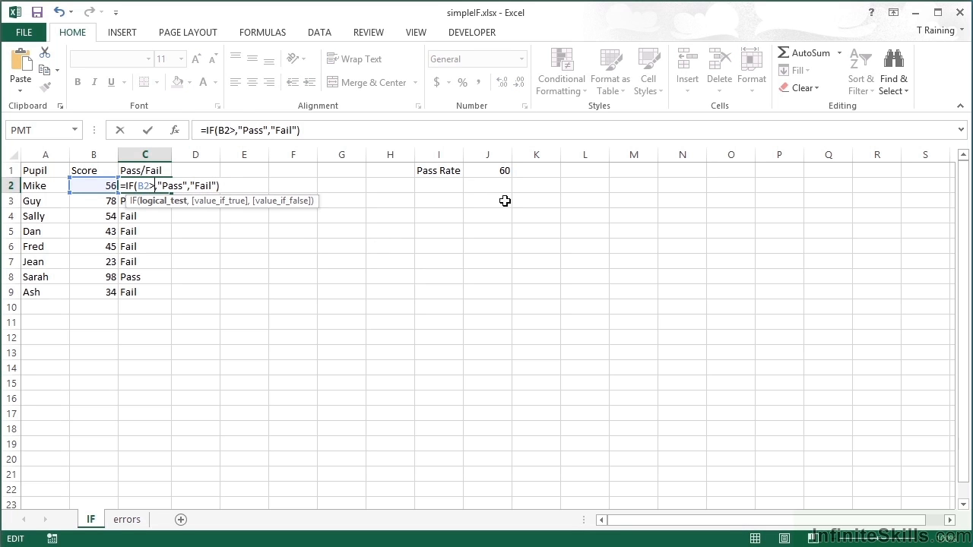
click(486, 173)
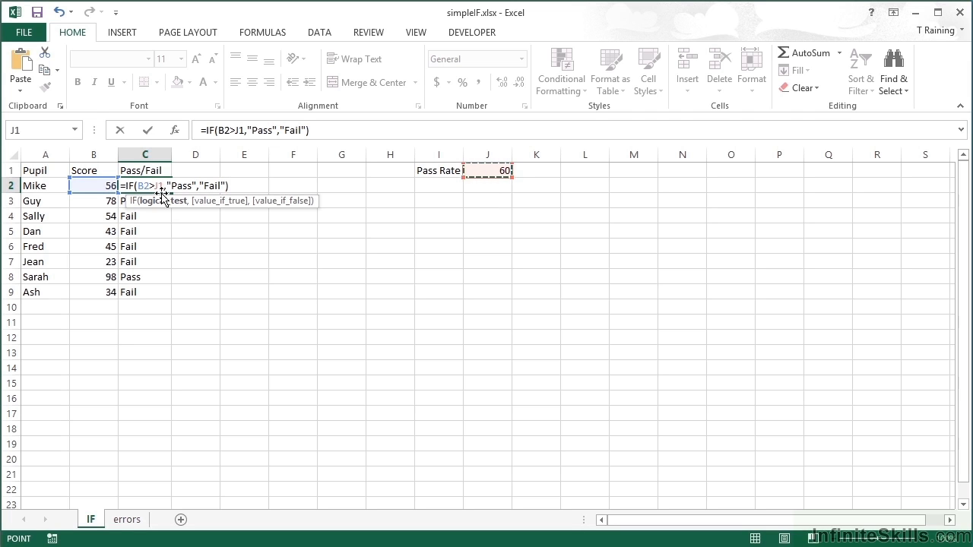
click(159, 185)
key(F4)
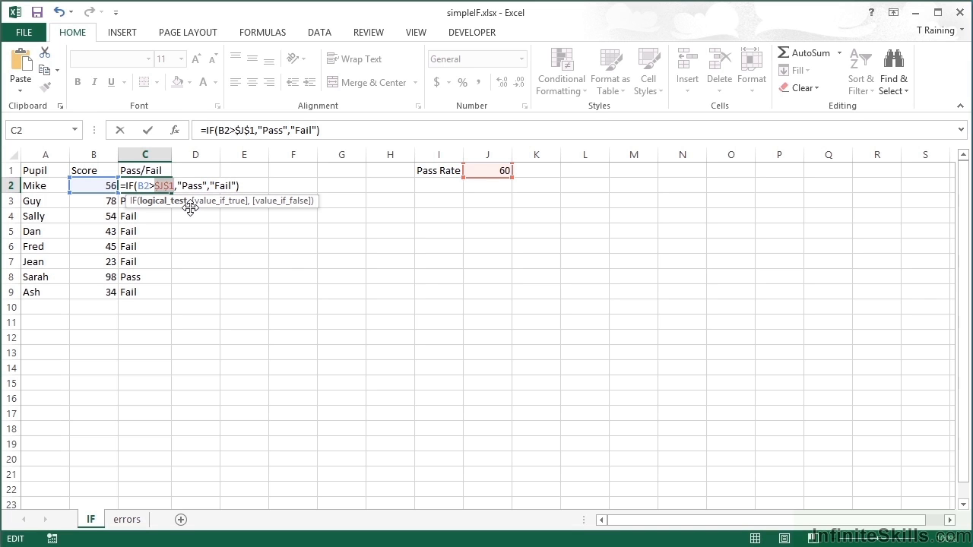
key(ctrl+Return)
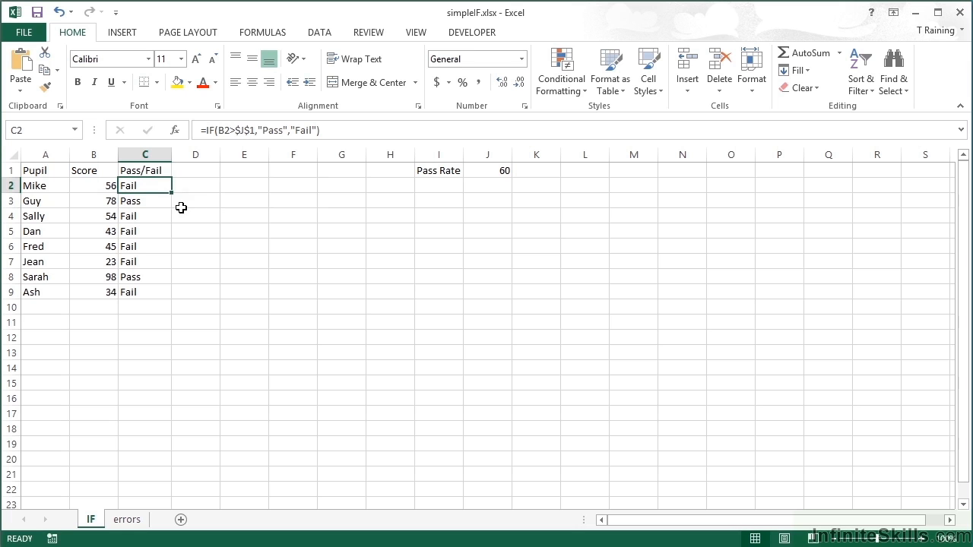
double_click(173, 194)
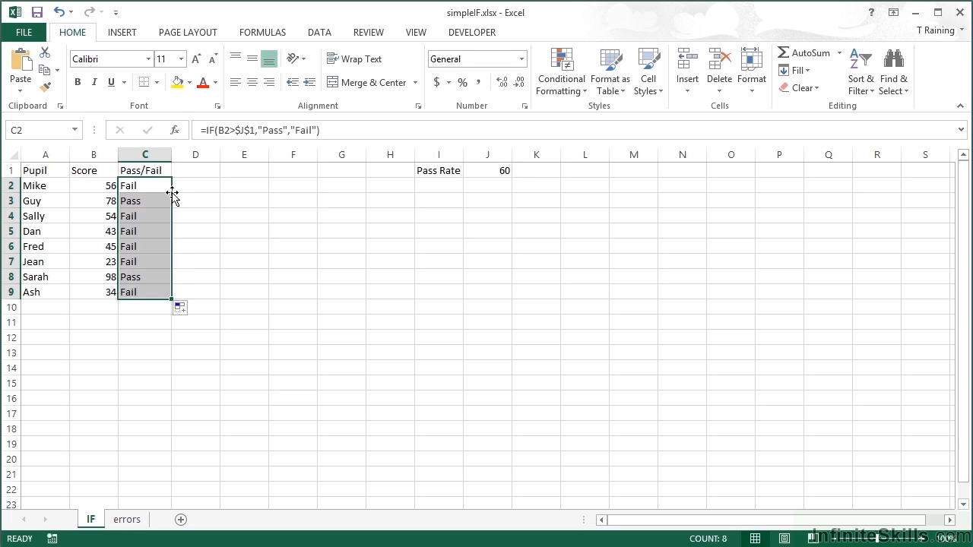
click(153, 234)
click(152, 246)
double_click(157, 247)
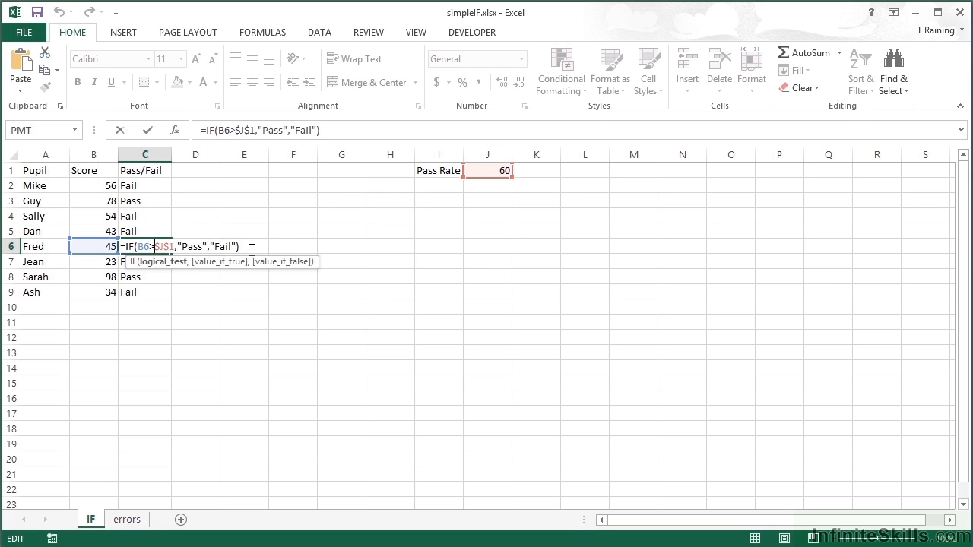
key(Return)
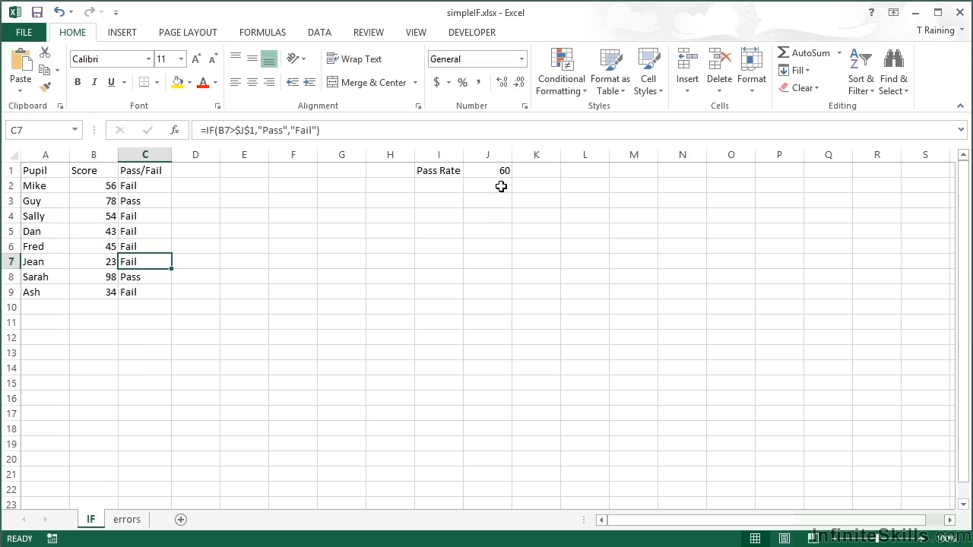
click(493, 173)
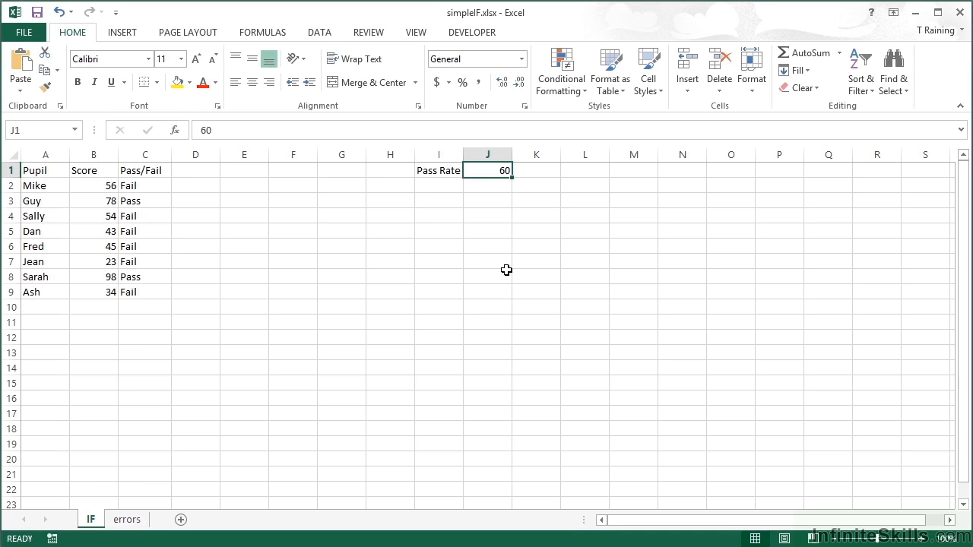
- Change the pass rate in J1 to 50 and review C2's IF formula
text(50)
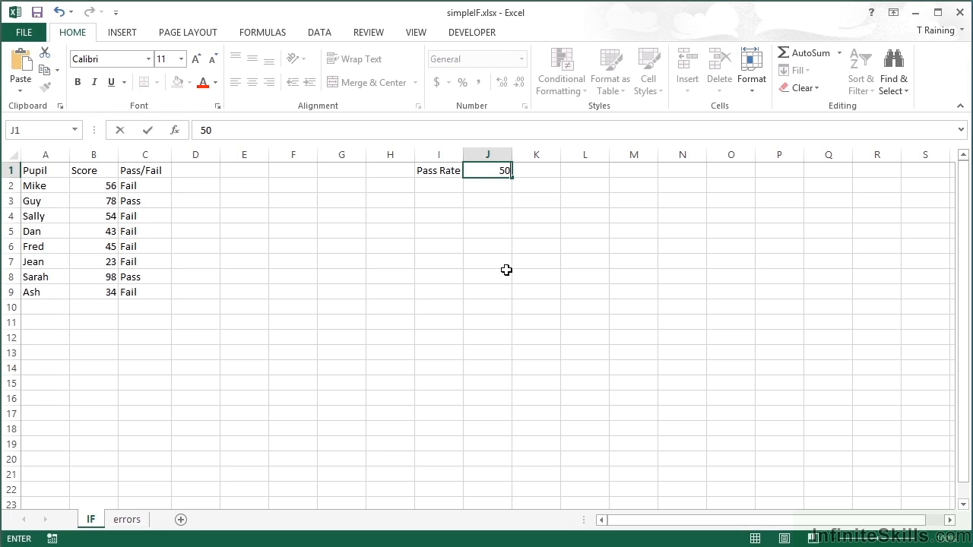
key(Return)
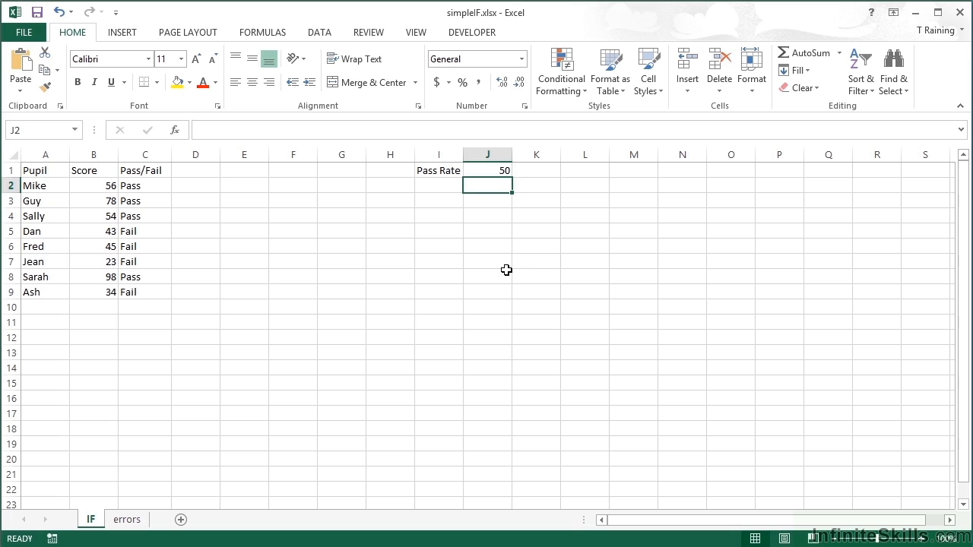
double_click(154, 187)
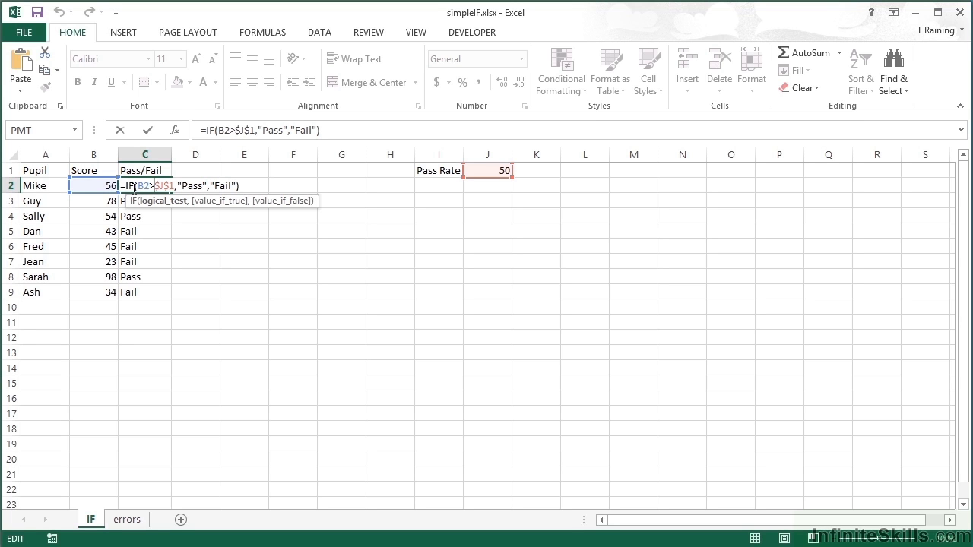
key(Return)
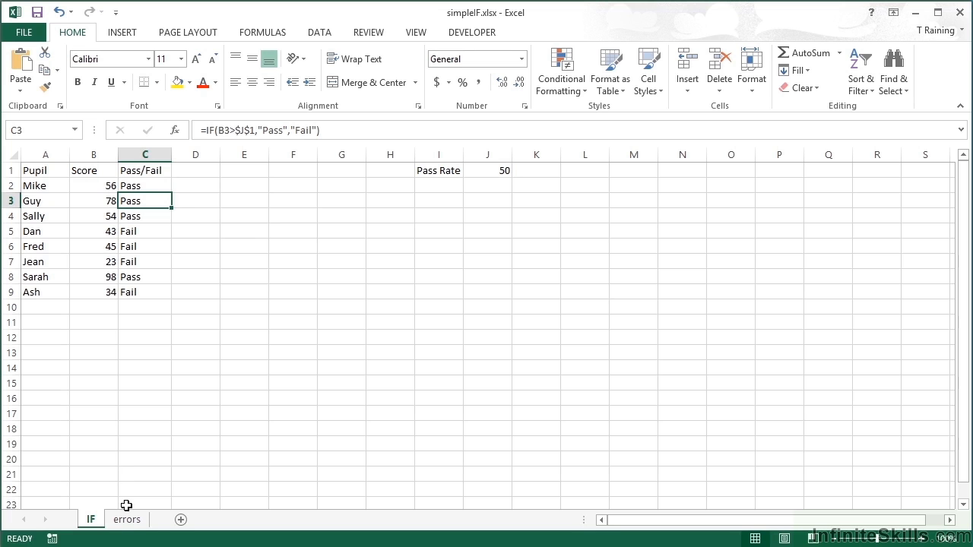
- Open the errors sheet and inspect the #DIV/0!, #VALUE! and #NUM! formulas in B1:B3
click(128, 523)
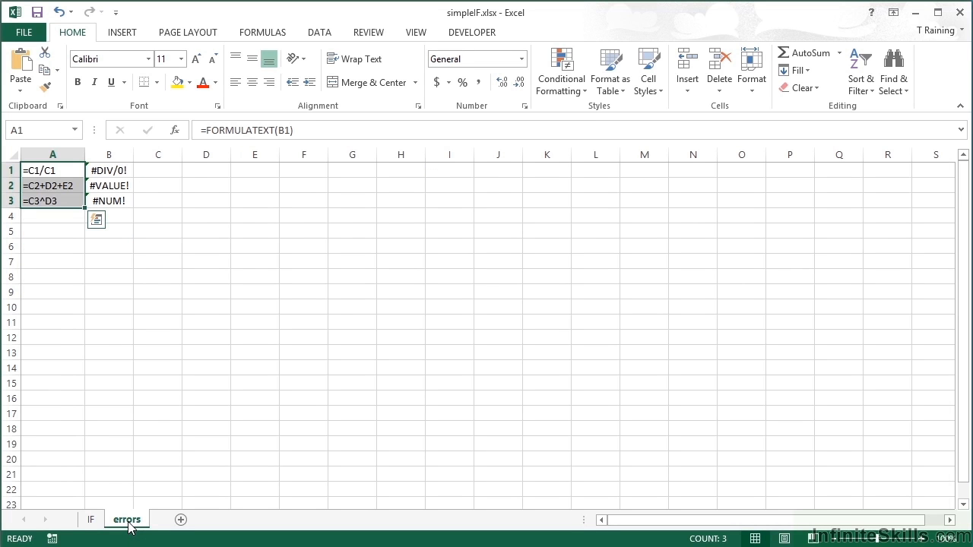
click(119, 172)
click(121, 184)
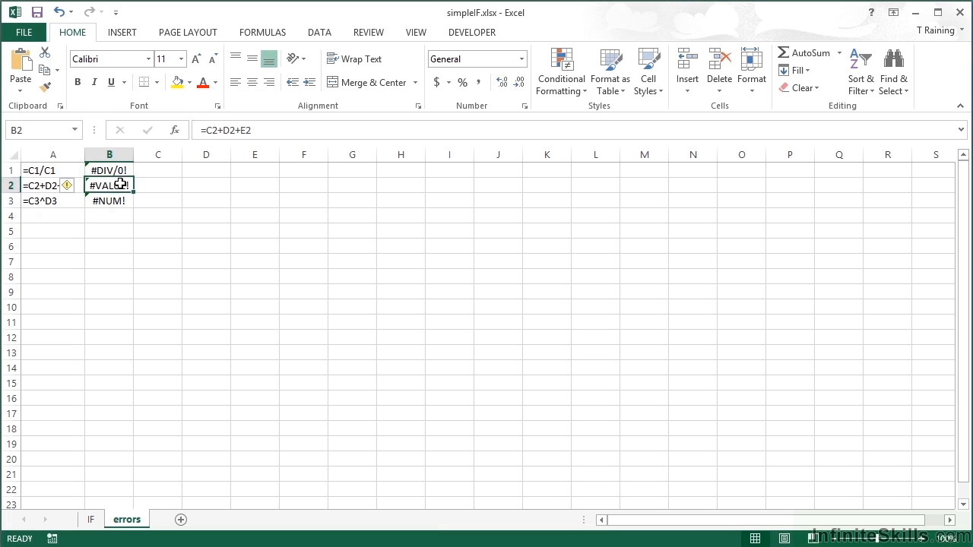
click(123, 200)
click(123, 169)
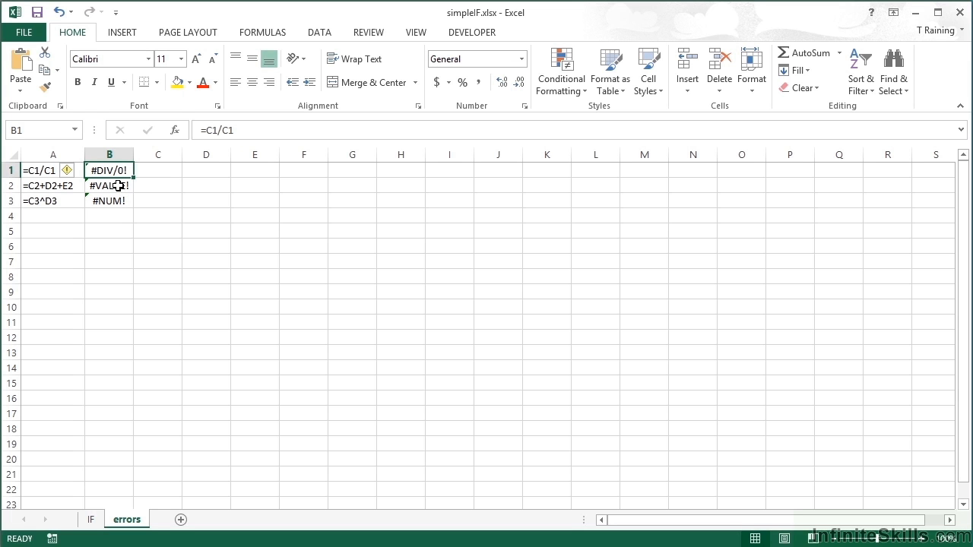
click(121, 217)
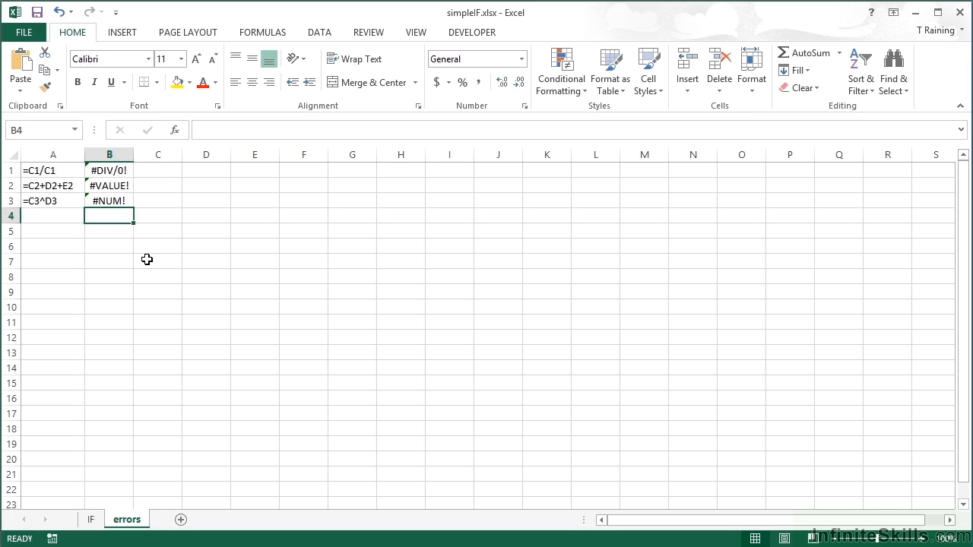
key(Up)
key(Up)
key(Up)
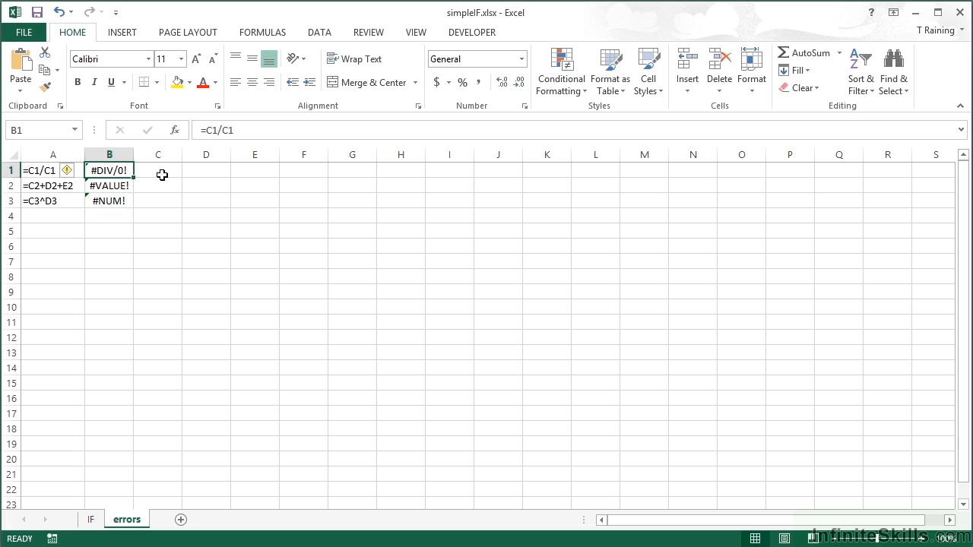
- Correct B1's formula so it divides C1 by D1
double_click(123, 171)
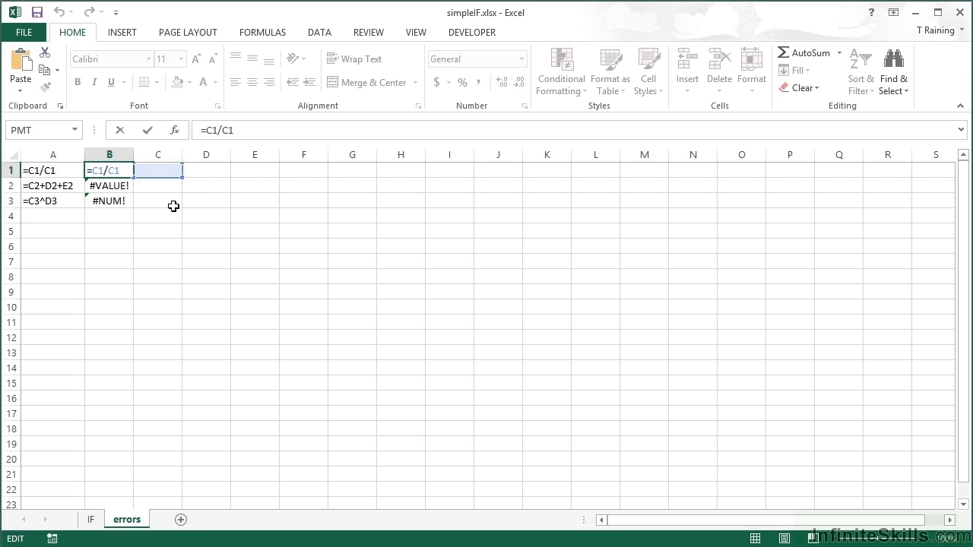
drag(163, 178, 142, 172)
key(Delete)
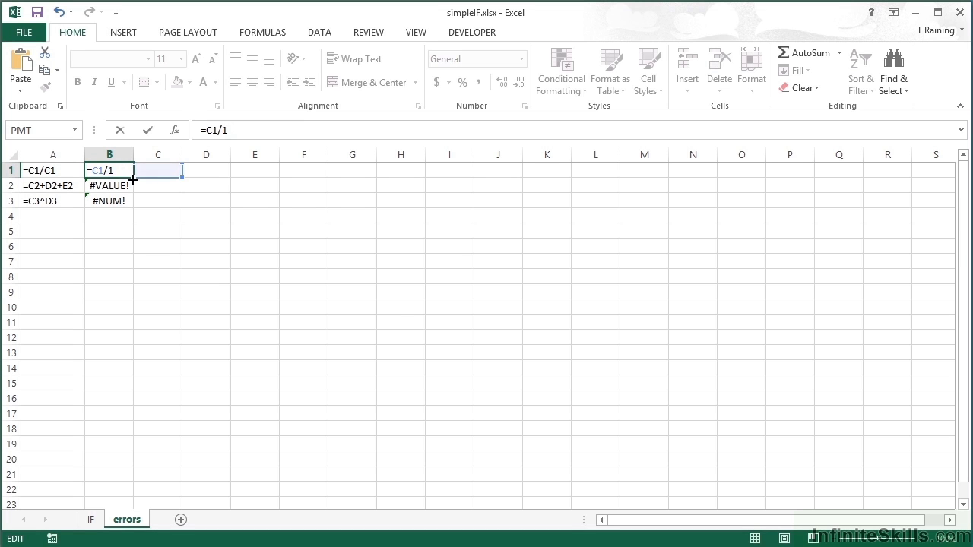
text(D)
key(Return)
key(Up)
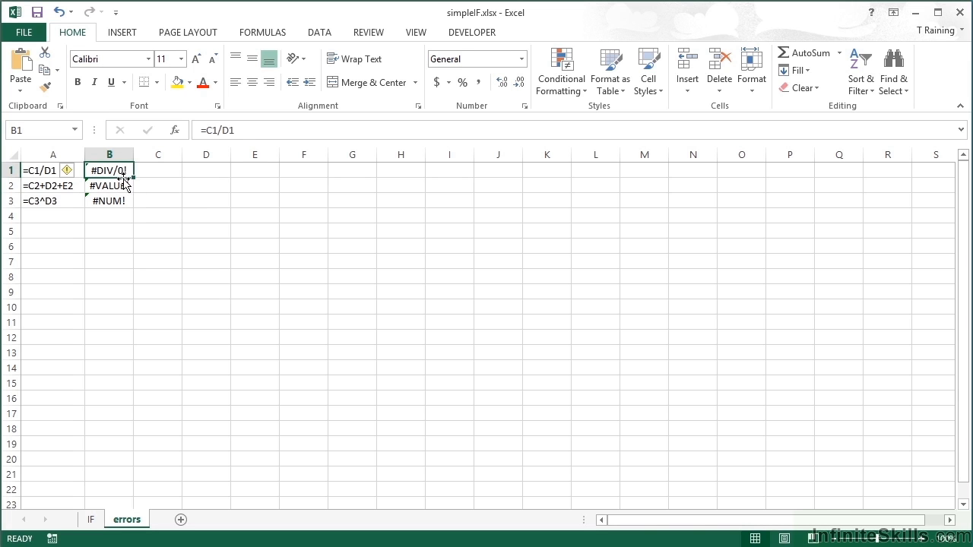
- Wrap B1 as =IF(D1=0,"",C1/D1) so a zero divisor gives a blank
double_click(99, 171)
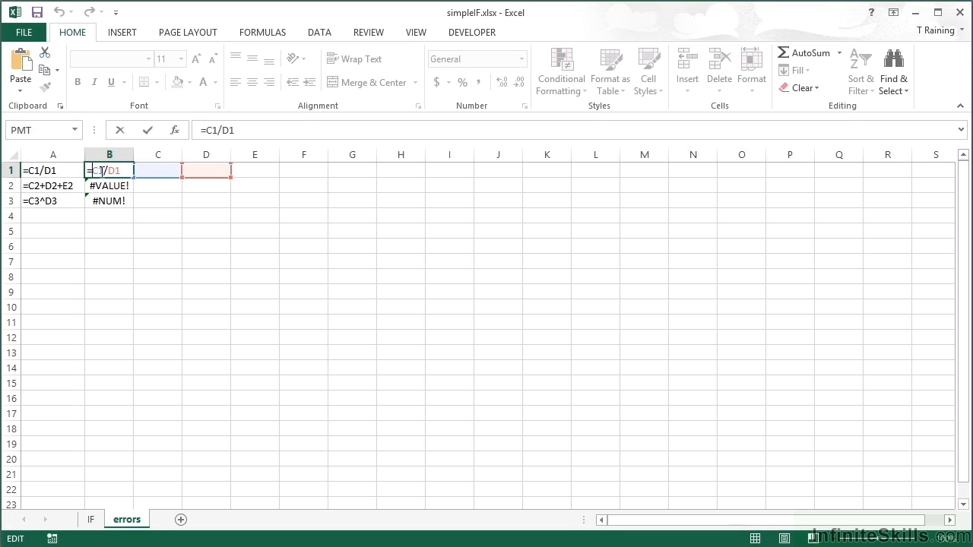
text(if)
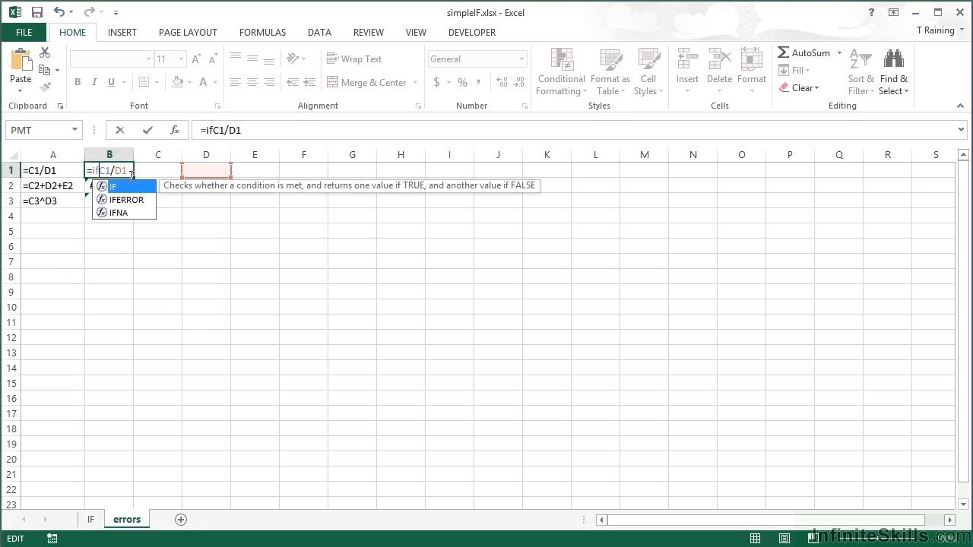
text(()
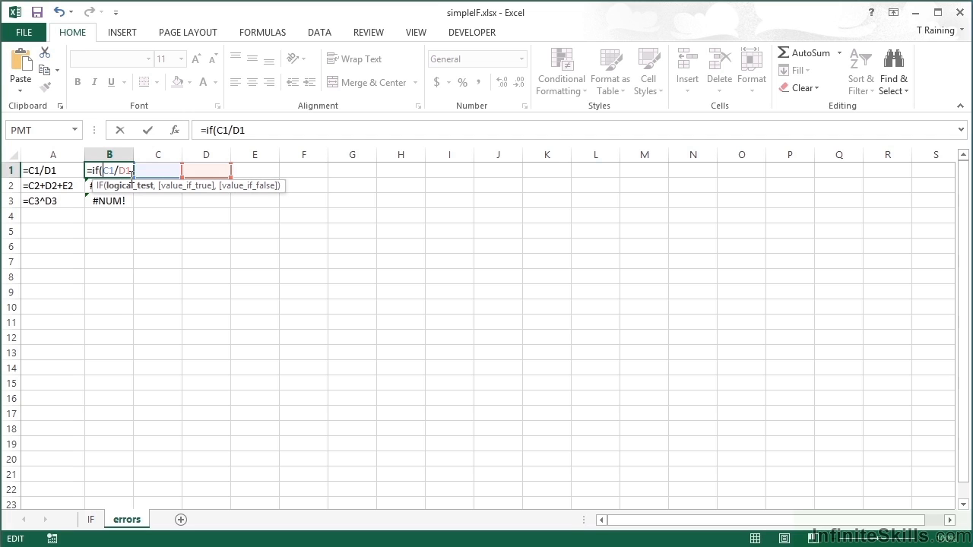
text(d)
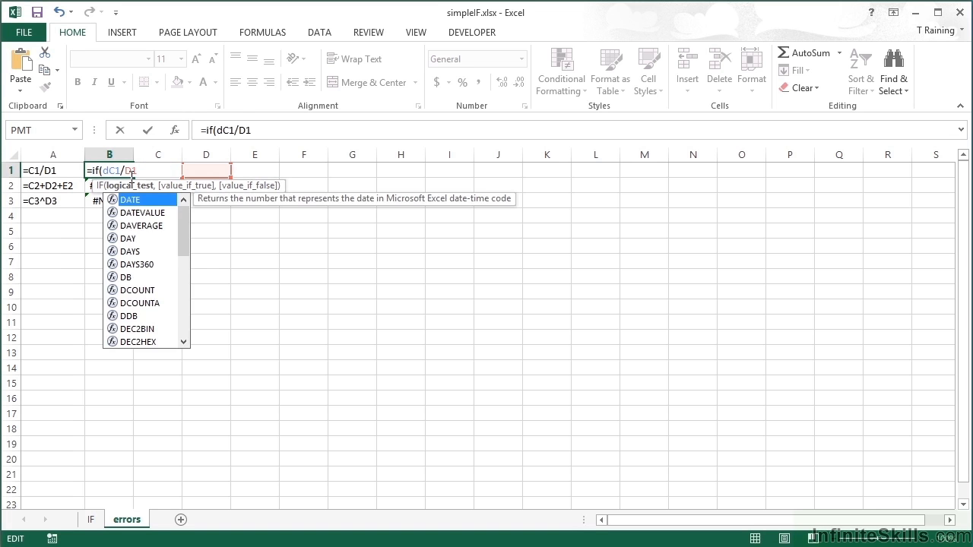
text(1=0)
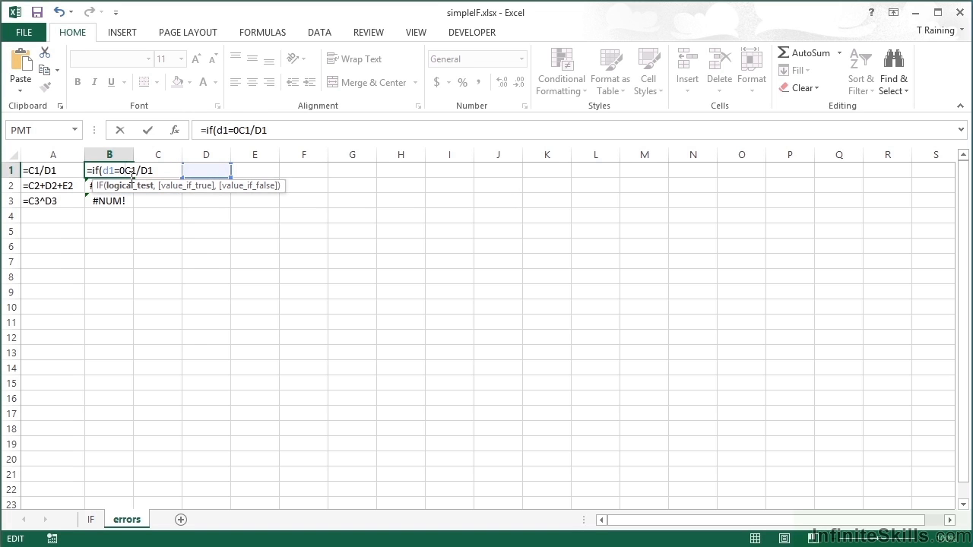
text(,)
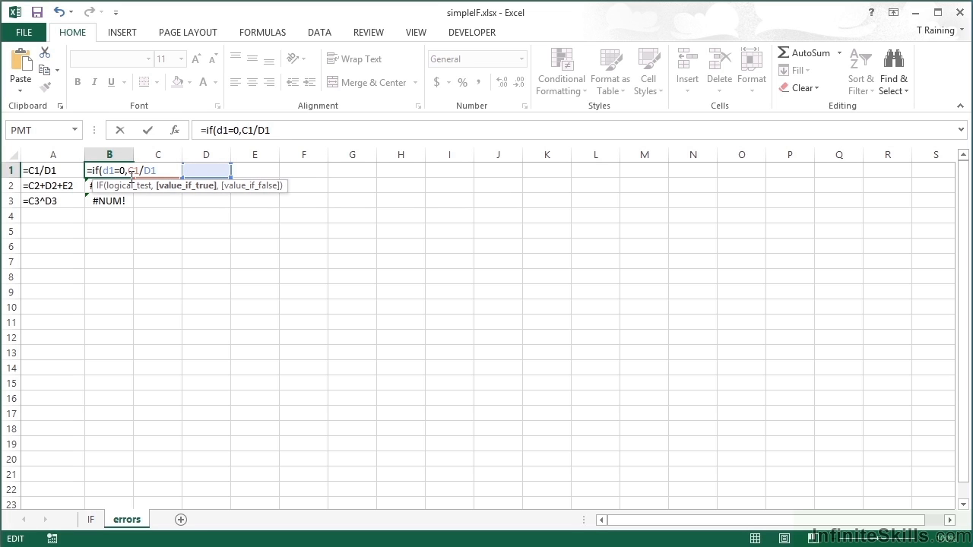
text("")
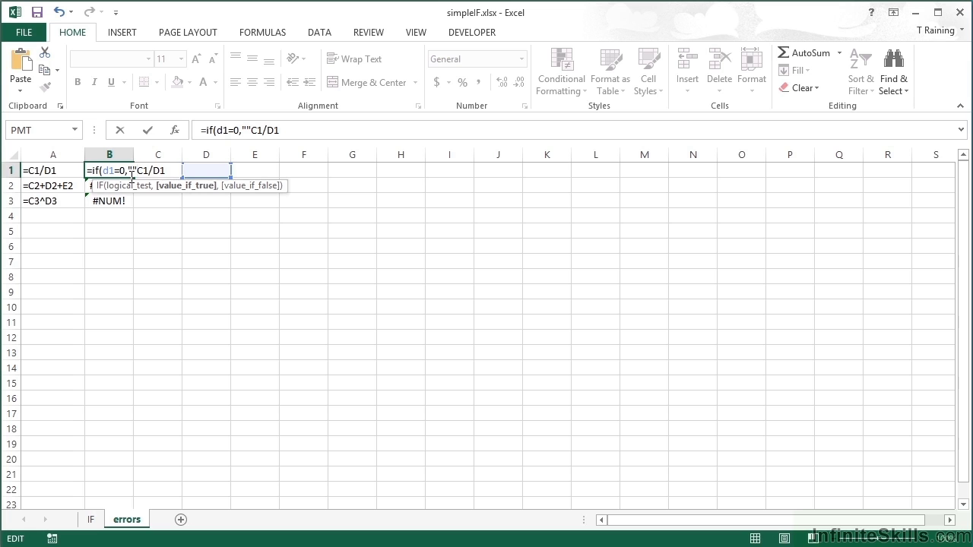
text(,)
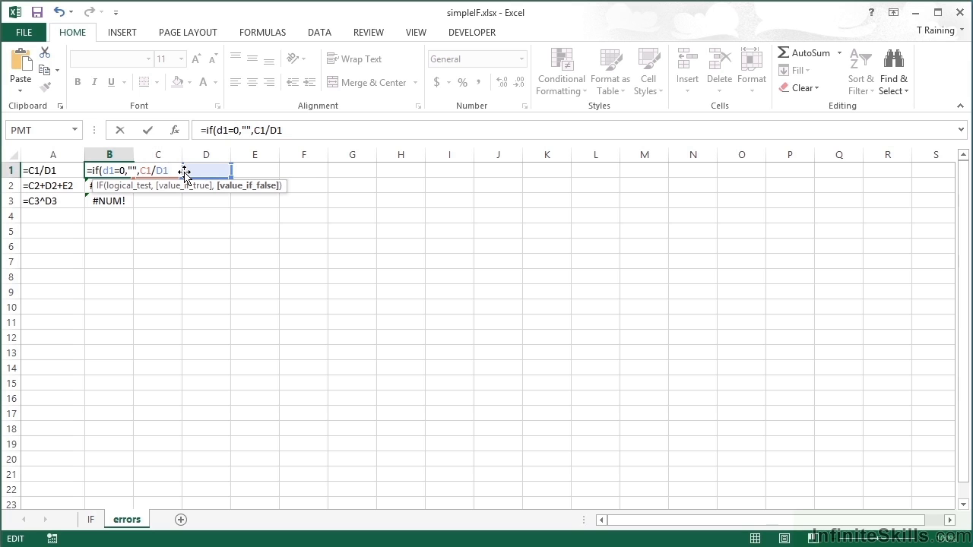
text())
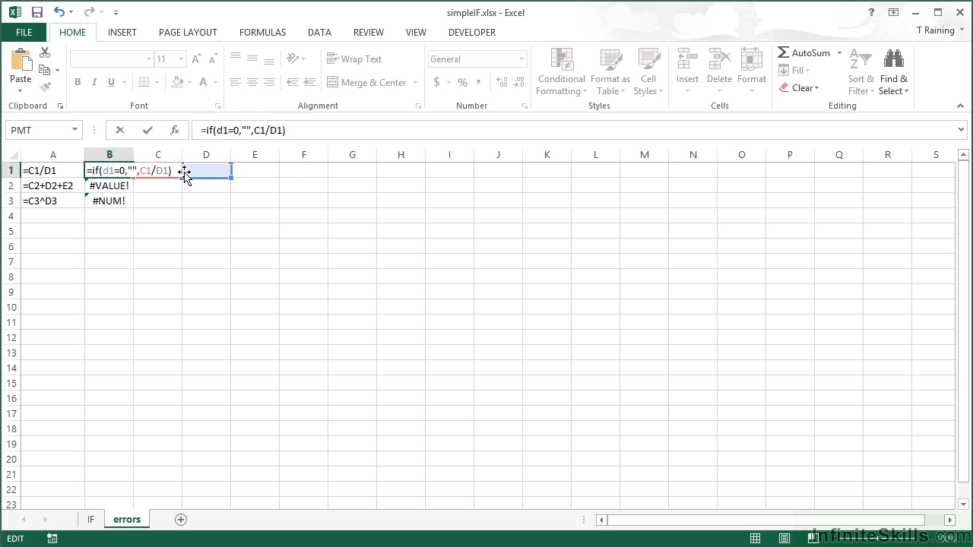
key(Return)
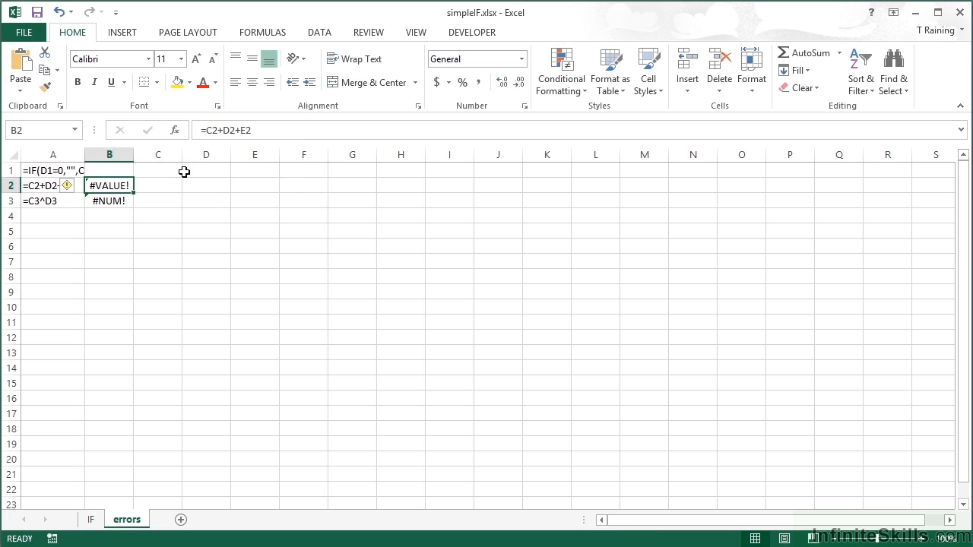
- Change B1 to =IF(D1=0,"-",C1/D1) and widen column A to show the formulas
key(Up)
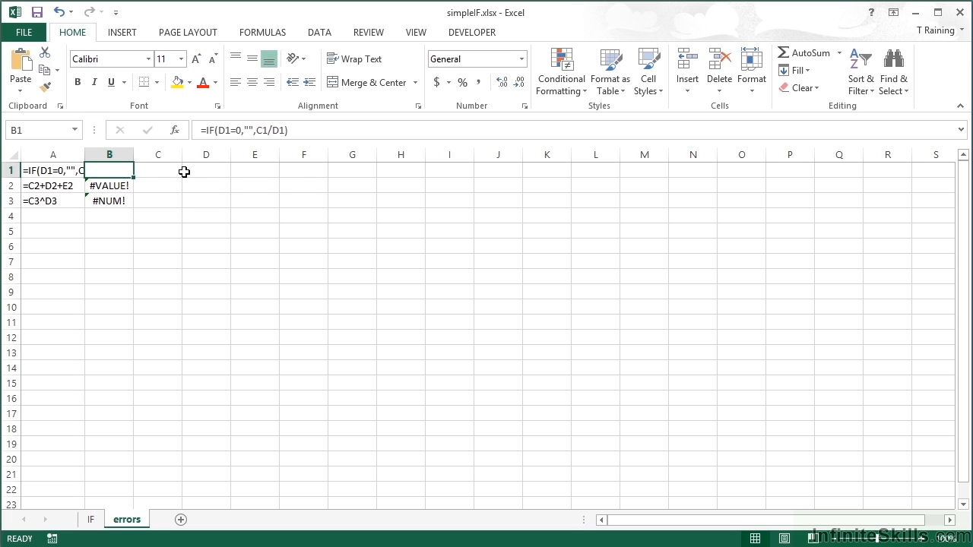
click(250, 130)
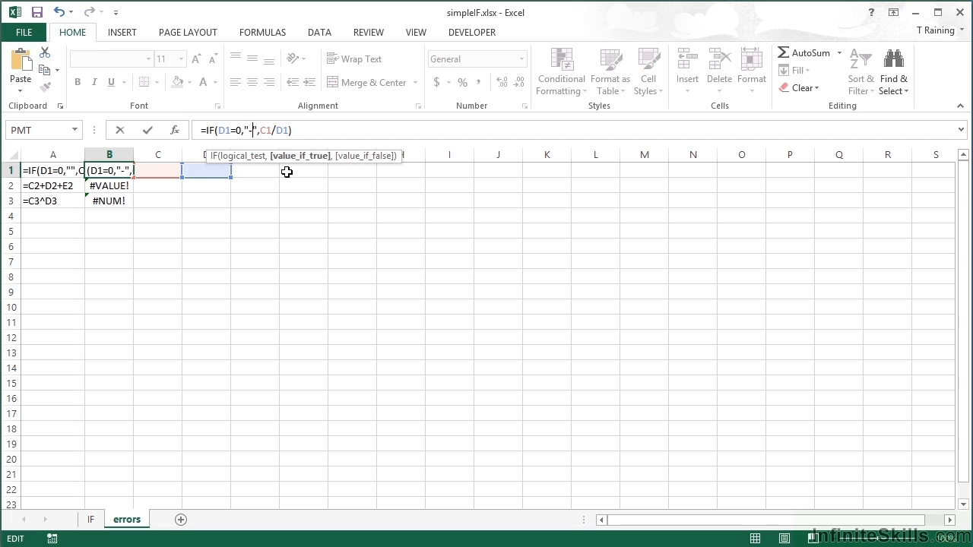
key(Return)
key(Up)
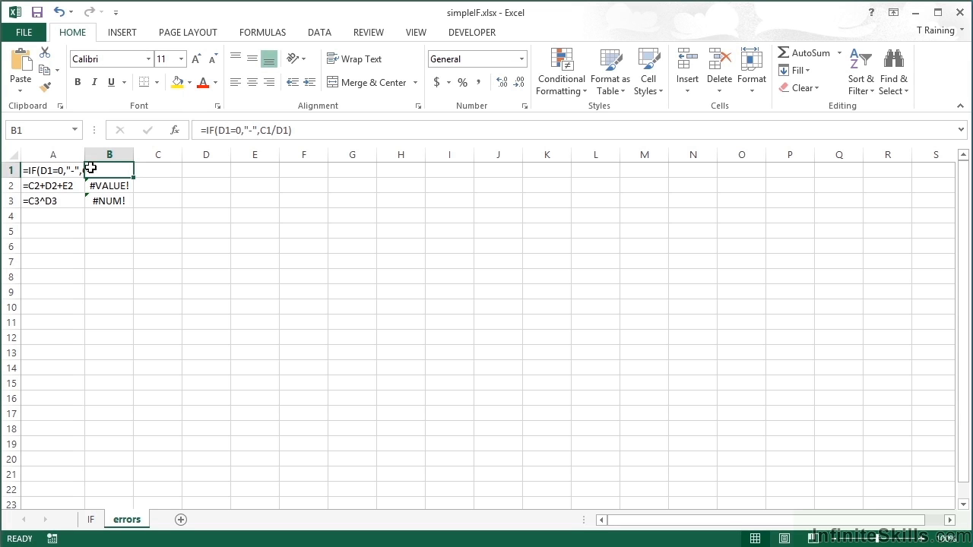
drag(84, 156, 181, 158)
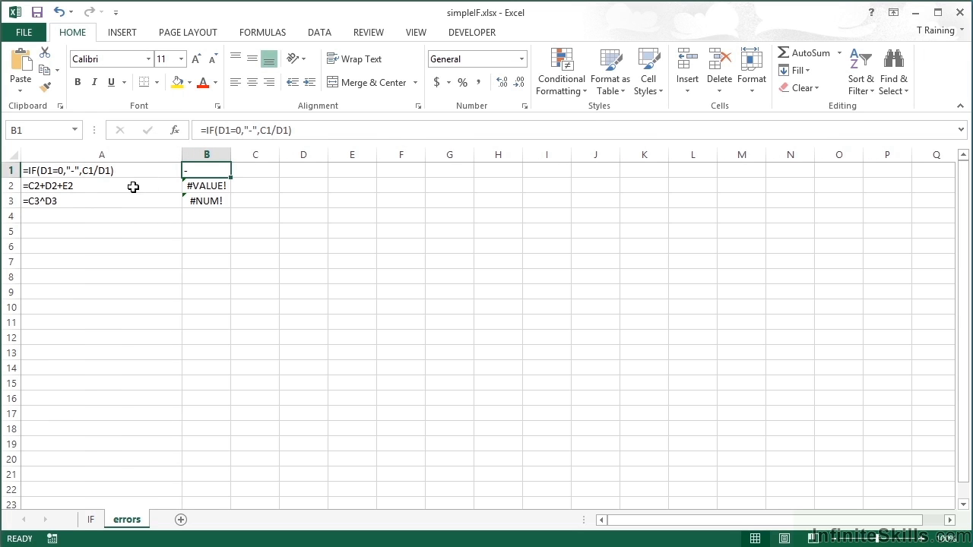
- Inspect B2's #VALUE! sum and its input cells C2, D2 and E2
click(198, 188)
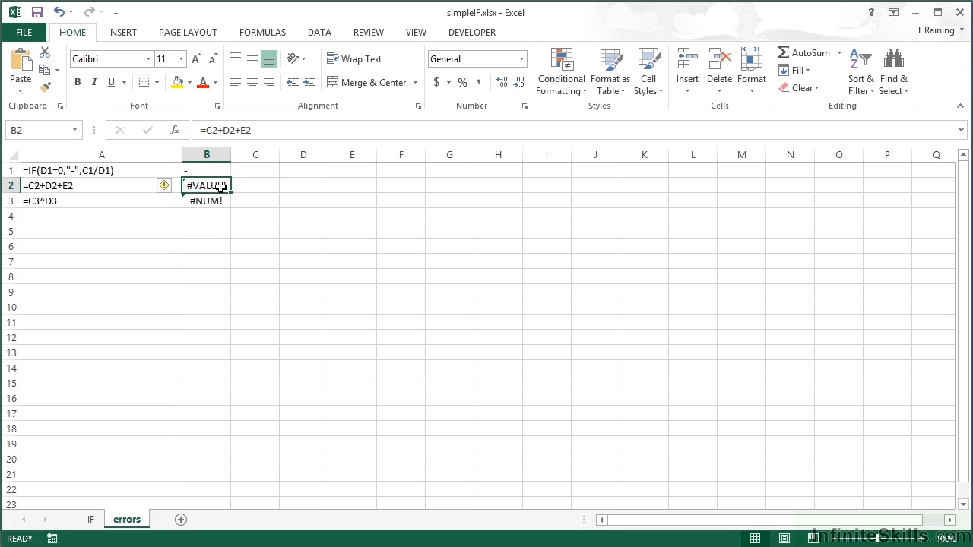
click(263, 188)
click(295, 187)
click(342, 184)
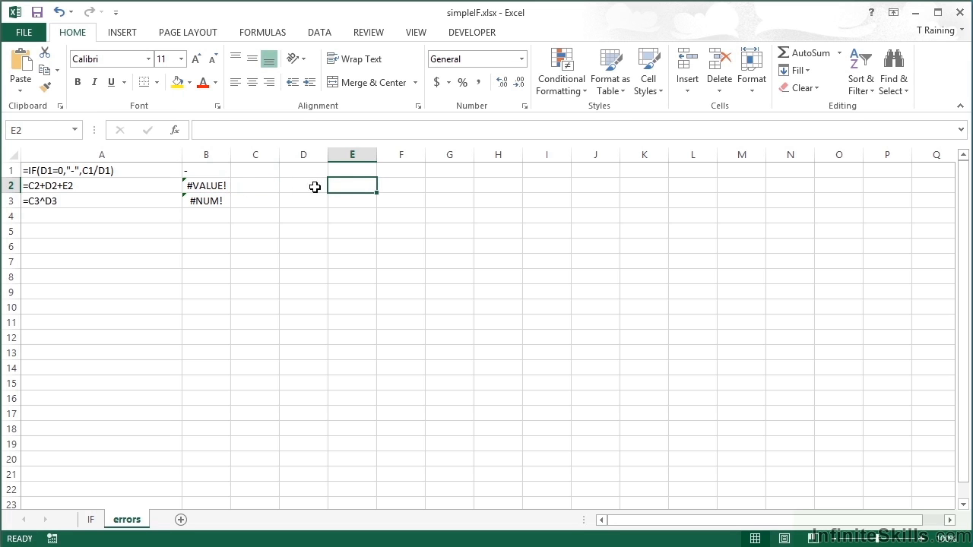
click(258, 186)
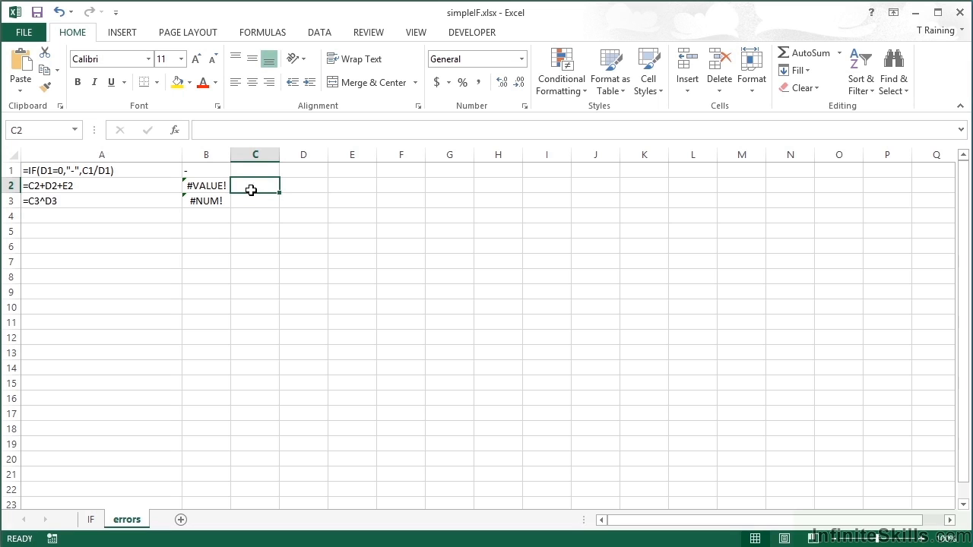
click(215, 186)
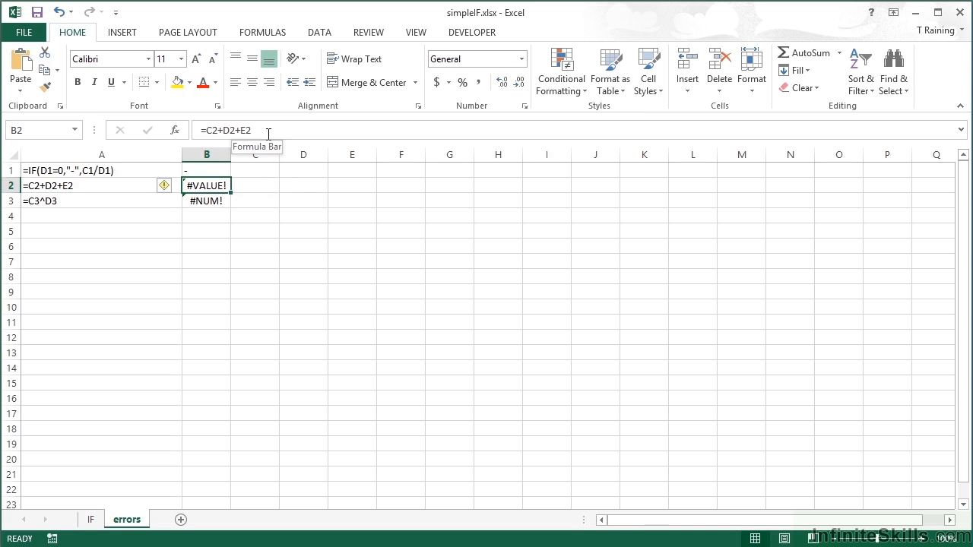
key(ctrl+z)
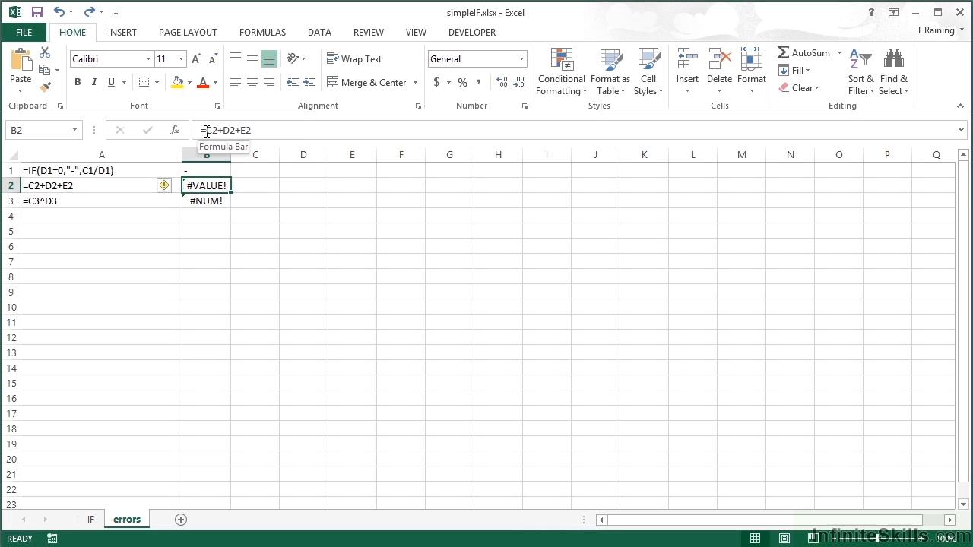
- Rewrite B2 as =IF(ISERR(C2+D2+E2),"-",C2+D2+E2) and AutoFit column A
double_click(190, 186)
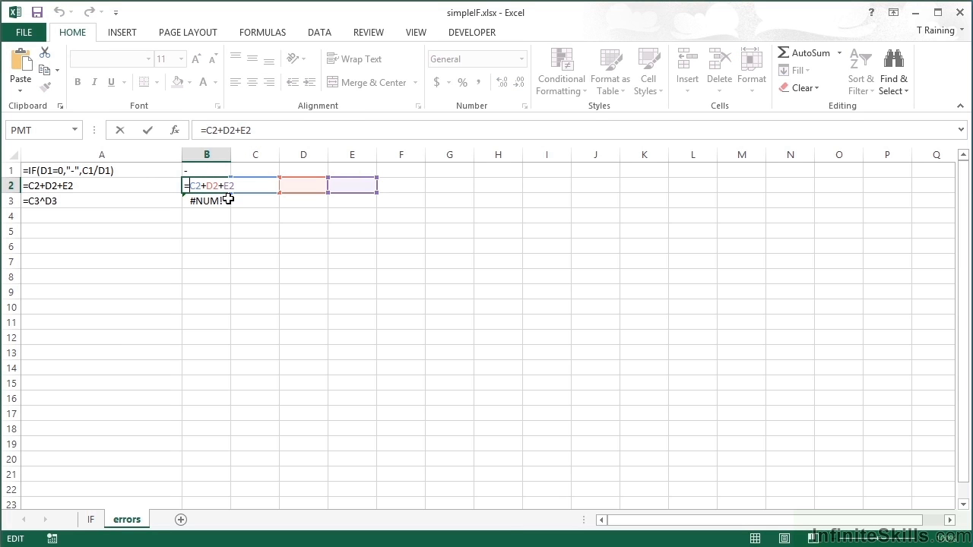
text(if()
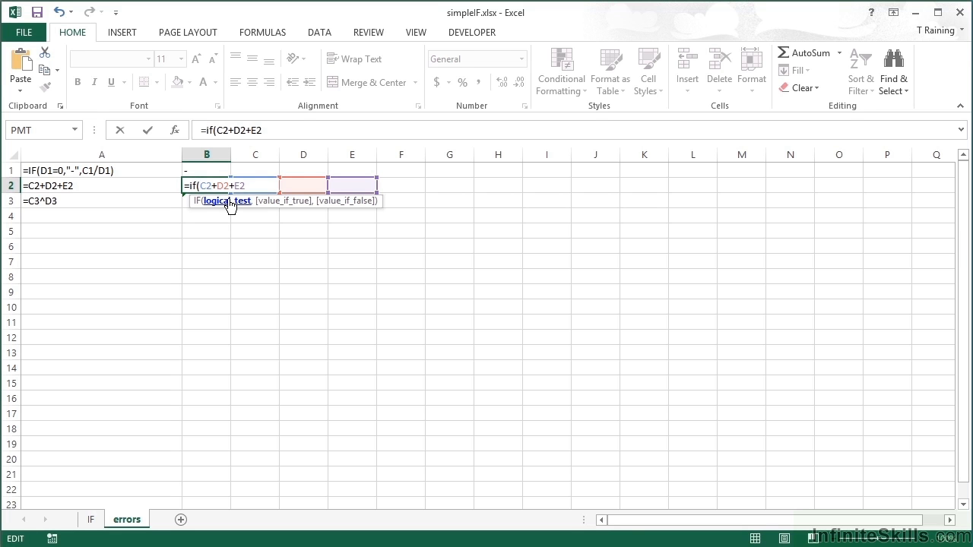
text(iserr)
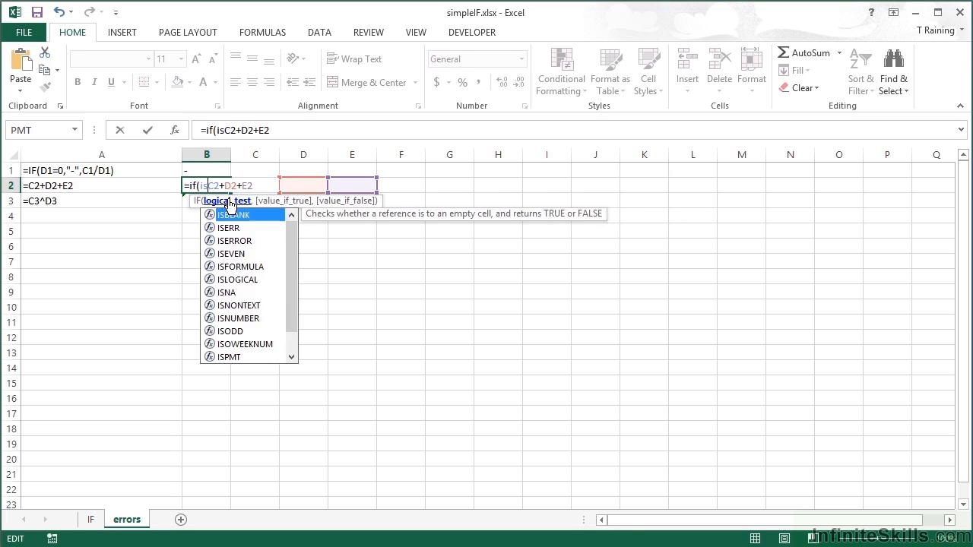
text((C2+D2+E2)
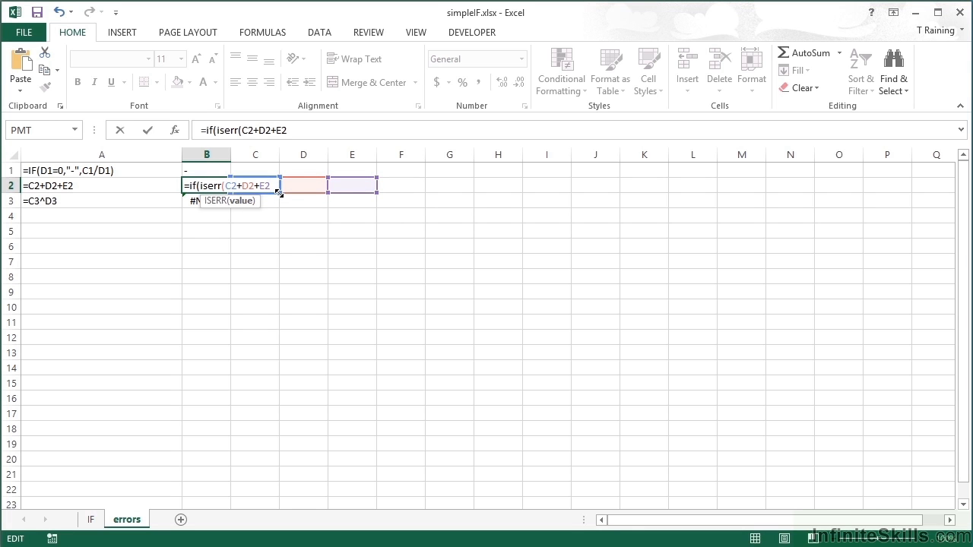
text())
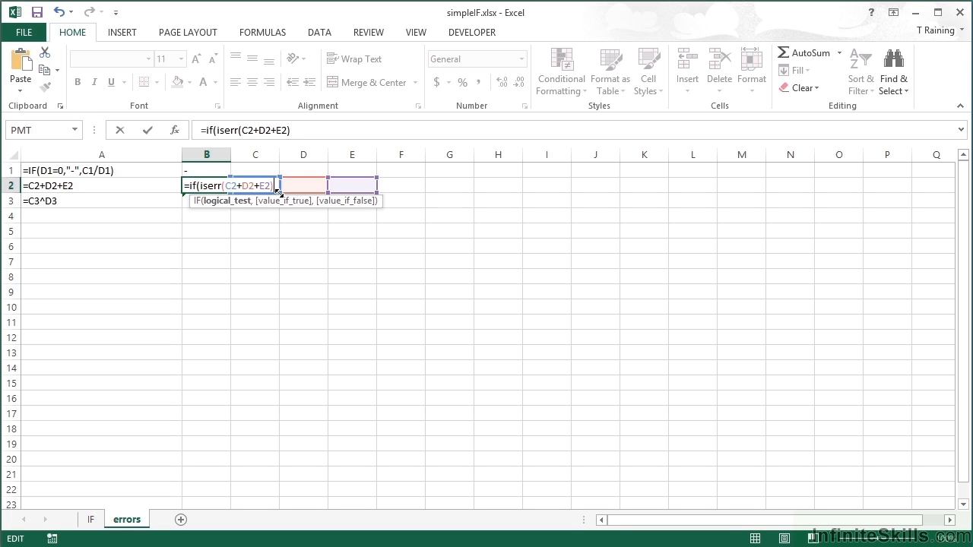
text(,)
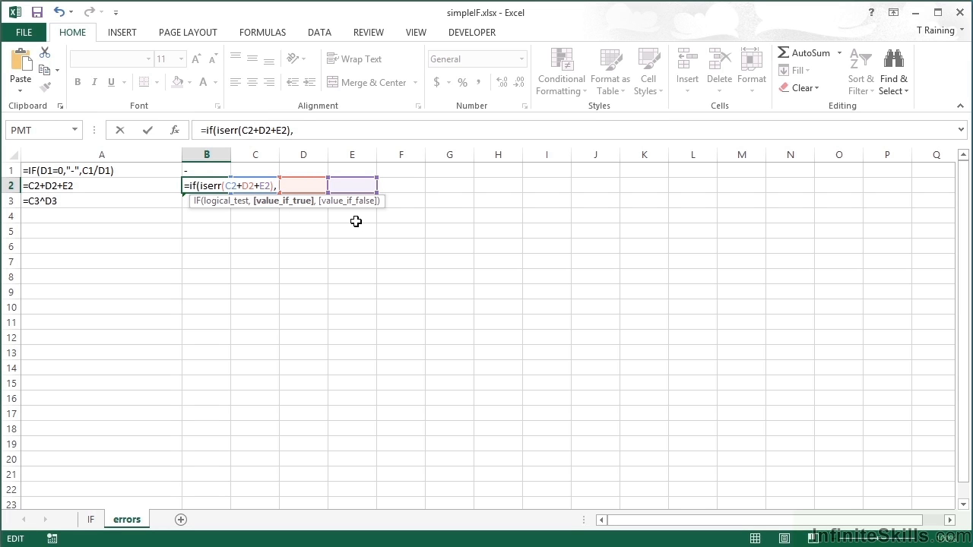
text("-)
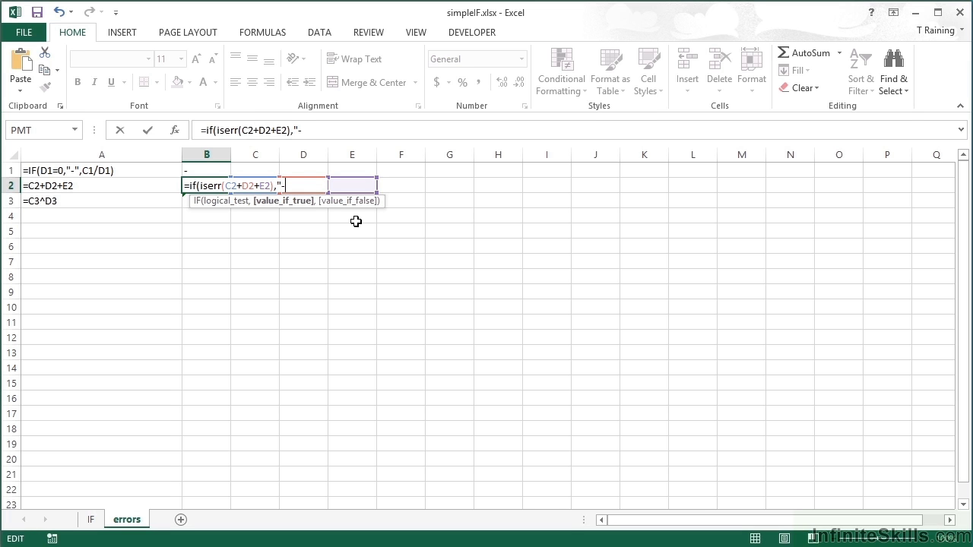
text(",)
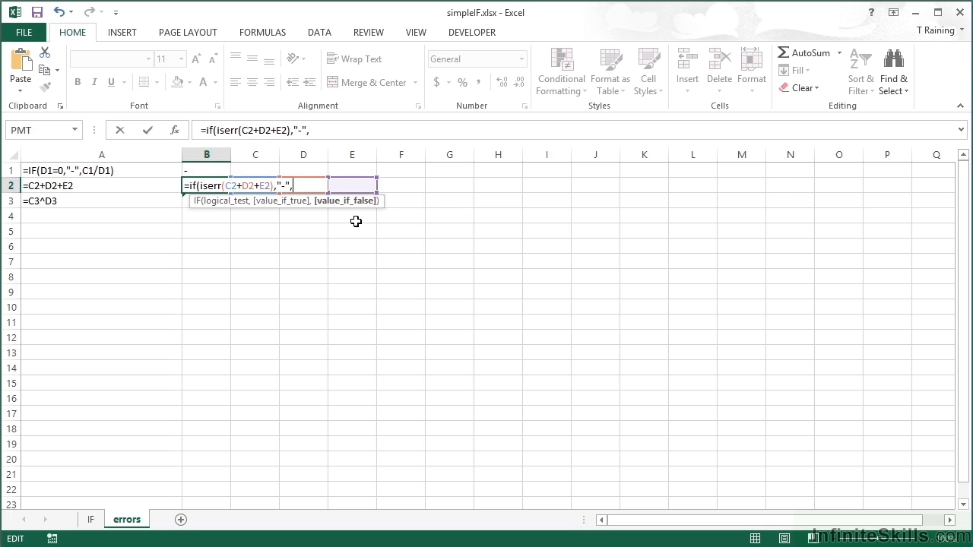
text(c2+d2+e2)
text())
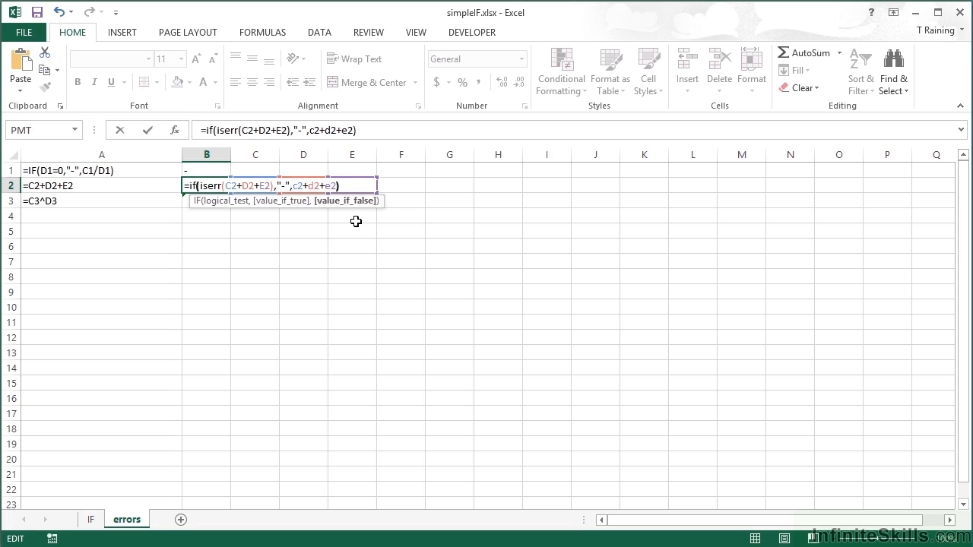
key(Return)
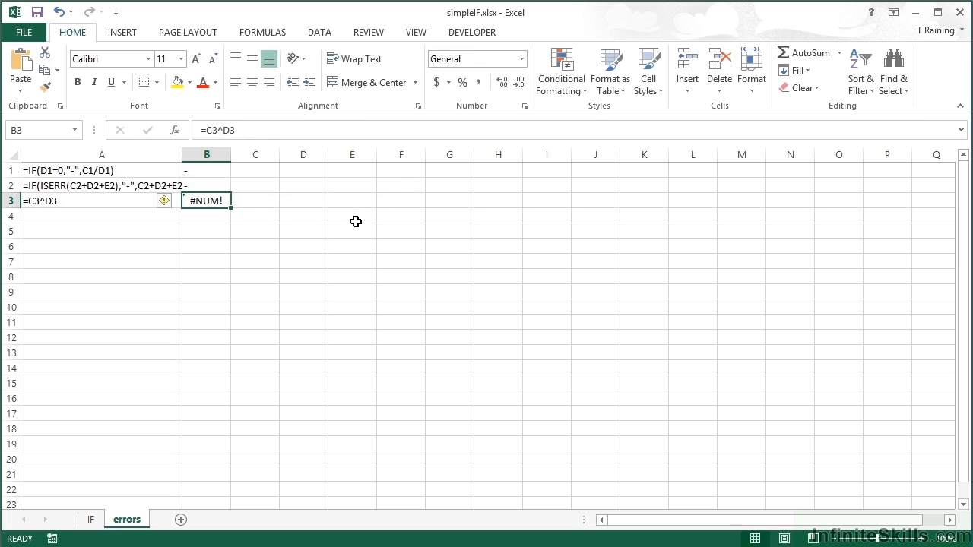
double_click(184, 154)
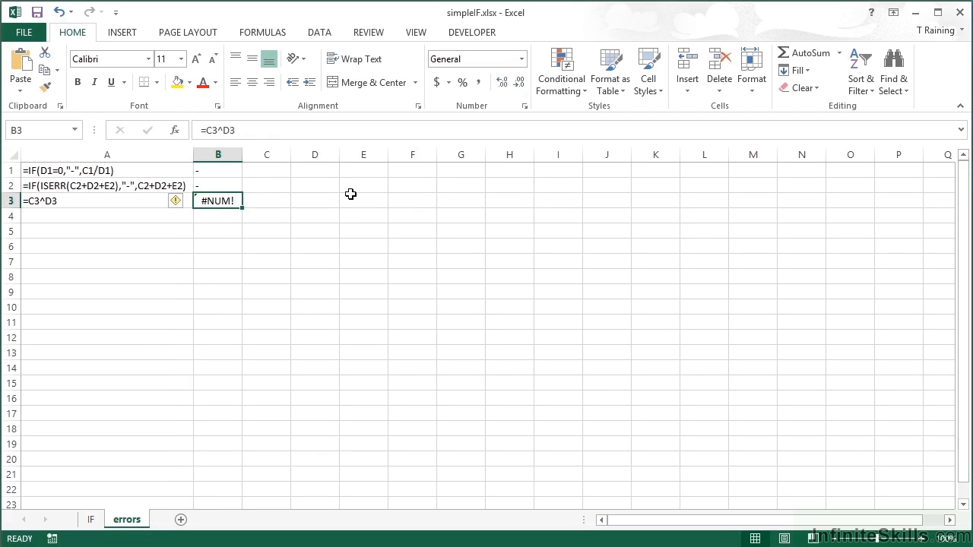
- Enter test values 4, 5 and 2 in C2, D2 and E2 so B2 shows 11
click(281, 189)
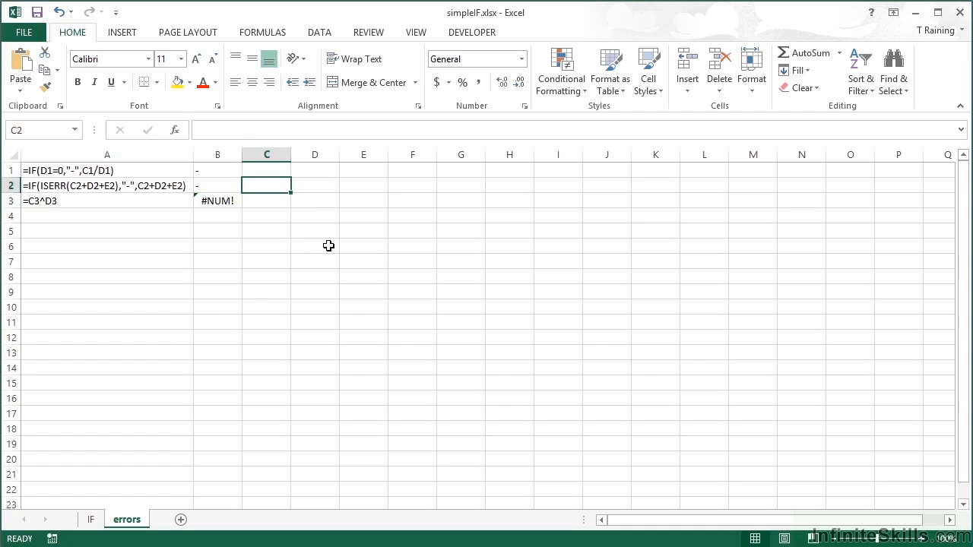
text(4)
key(Tab)
text(5)
key(Tab)
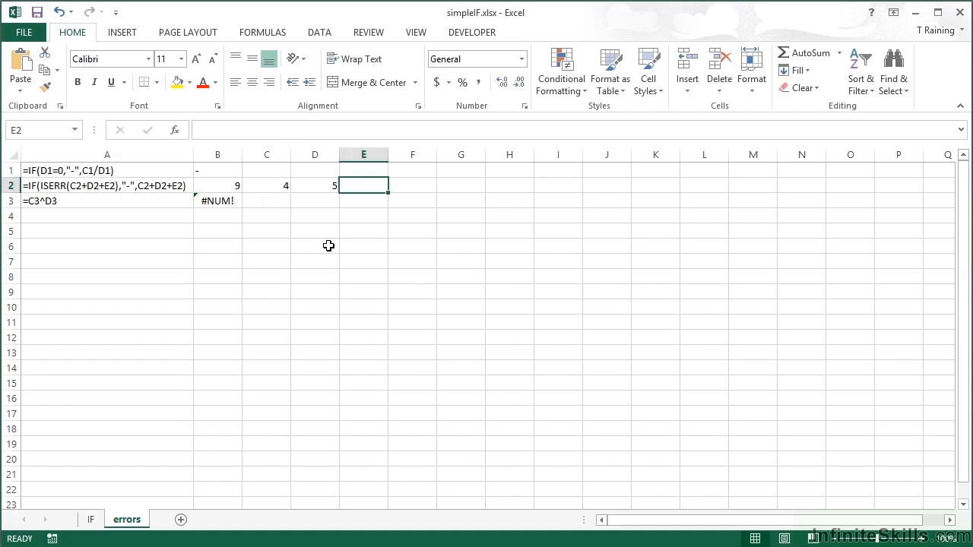
text(2)
key(Tab)
key(Left)
key(Left)
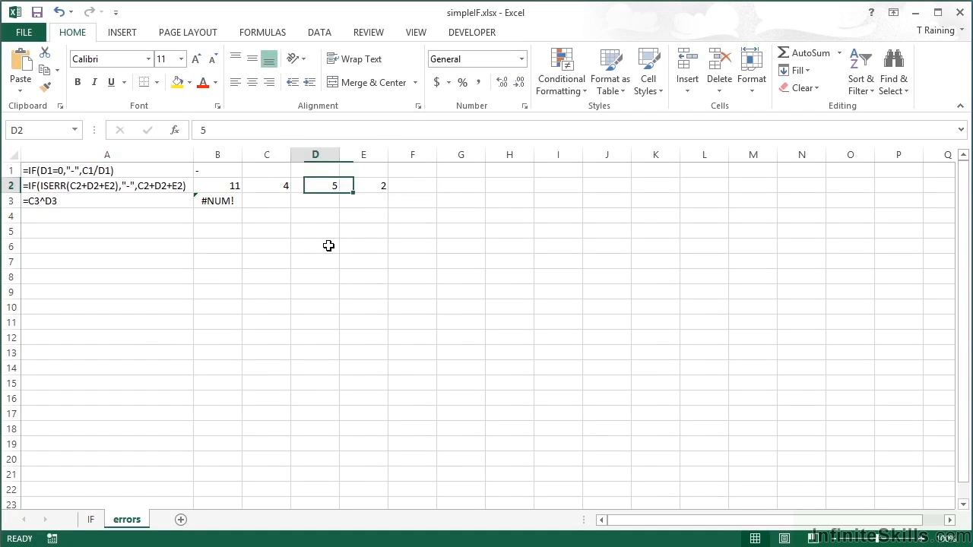
key(Left)
key(Left)
key(Left)
key(Right)
- Enter 6 in C1 and 4 in D1 so B1 returns 1.5, then check the cells
key(Up)
key(Right)
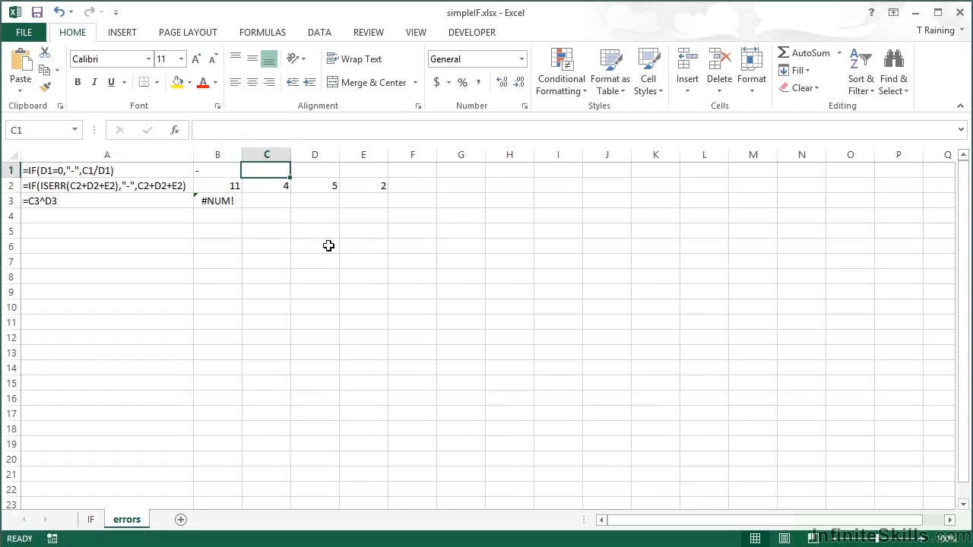
text(6)
key(Tab)
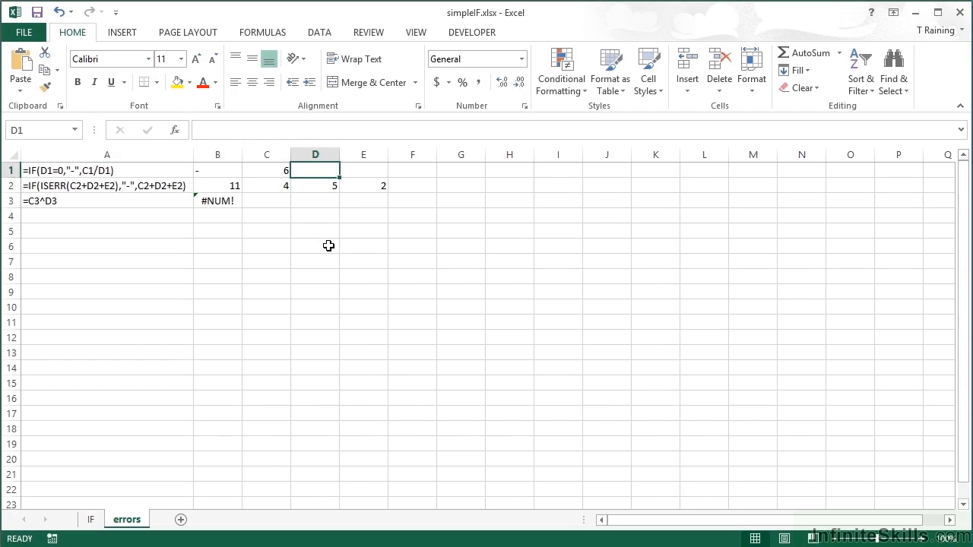
text(4)
key(Return)
key(Left)
key(Left)
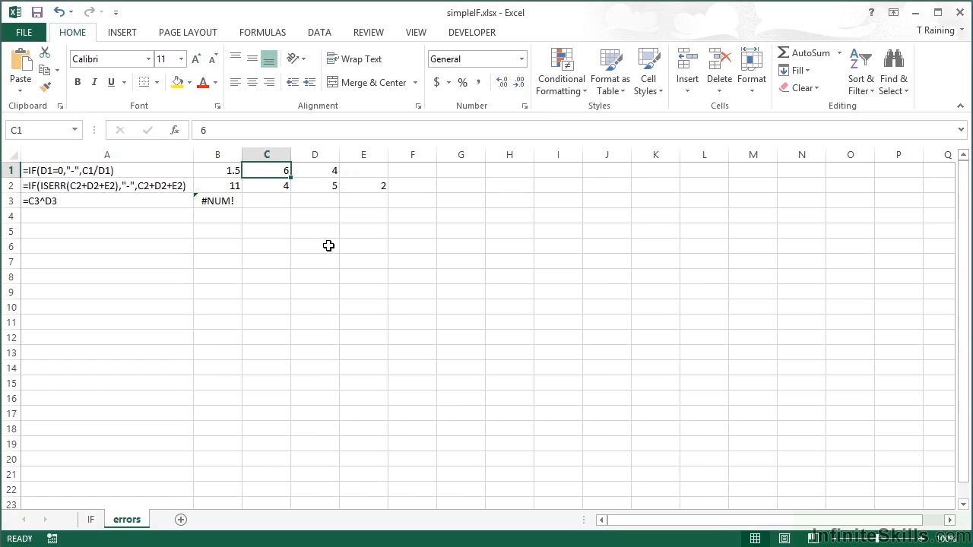
key(Right)
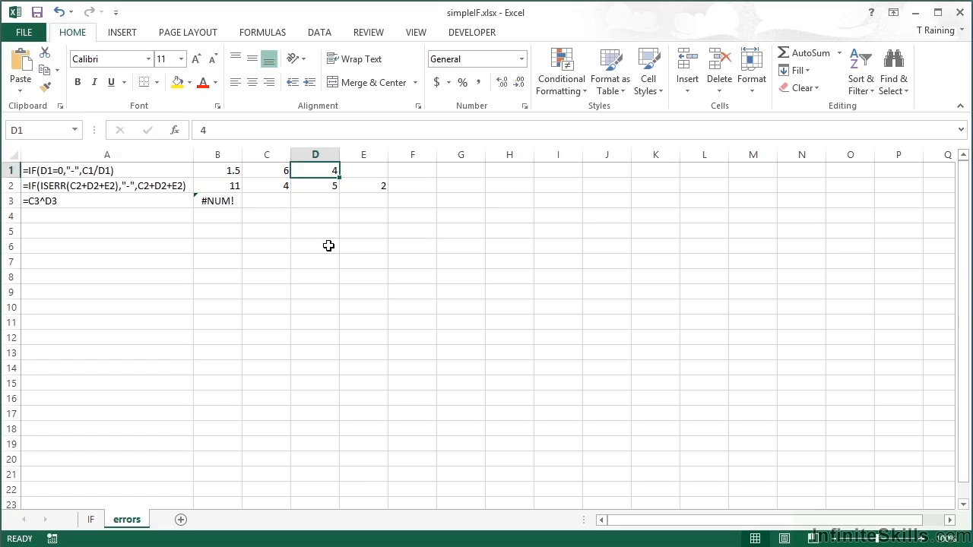
click(224, 202)
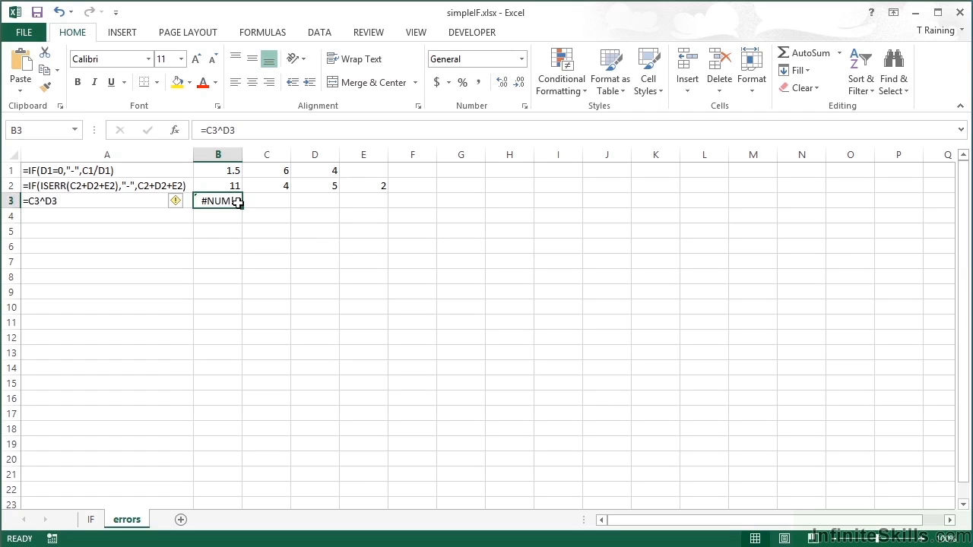
- Enter 4 in both C3 and D3 as test values for B3's =C3^D3
click(269, 201)
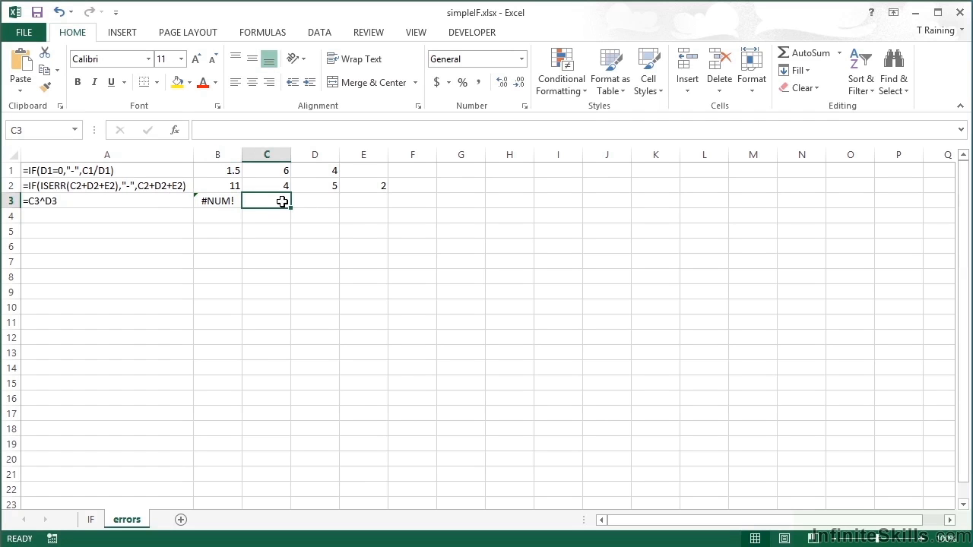
click(313, 199)
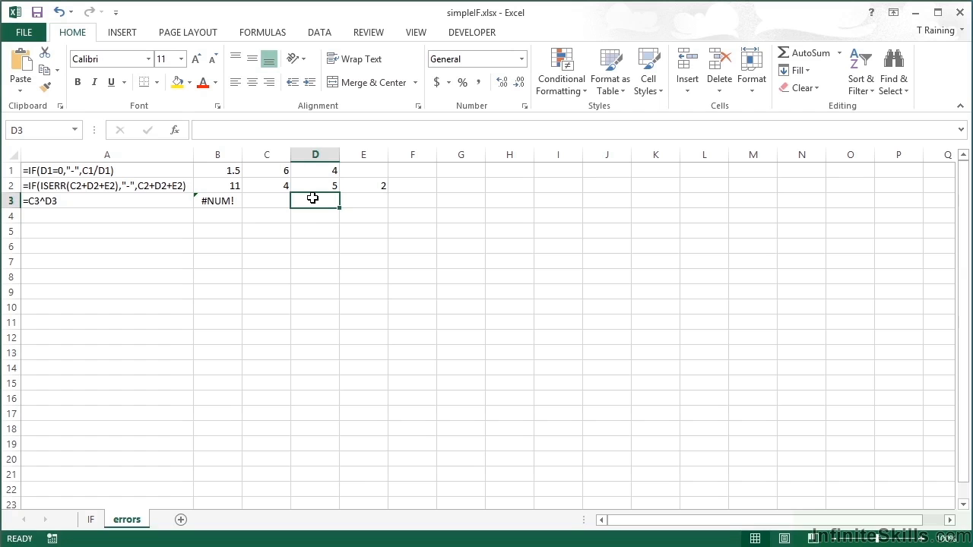
key(Left)
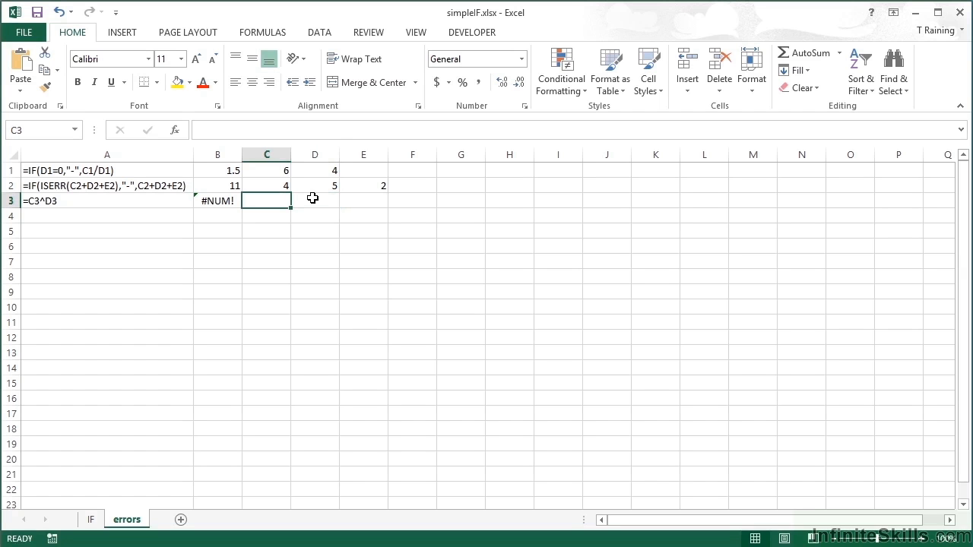
text(4)
key(Tab)
text(4)
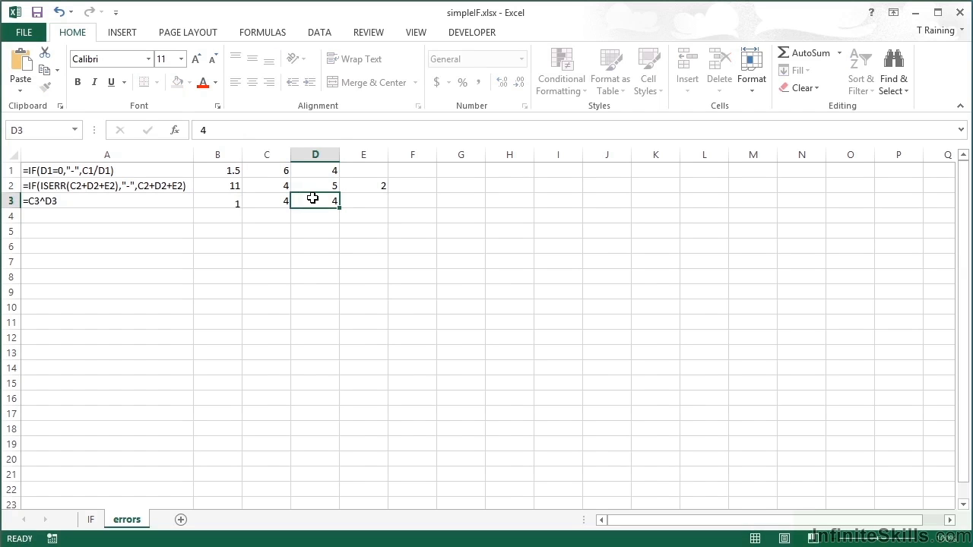
key(ctrl+Return)
- Check B3's result, then clear D3 so only C3 holds 4
key(Left)
key(Left)
key(Right)
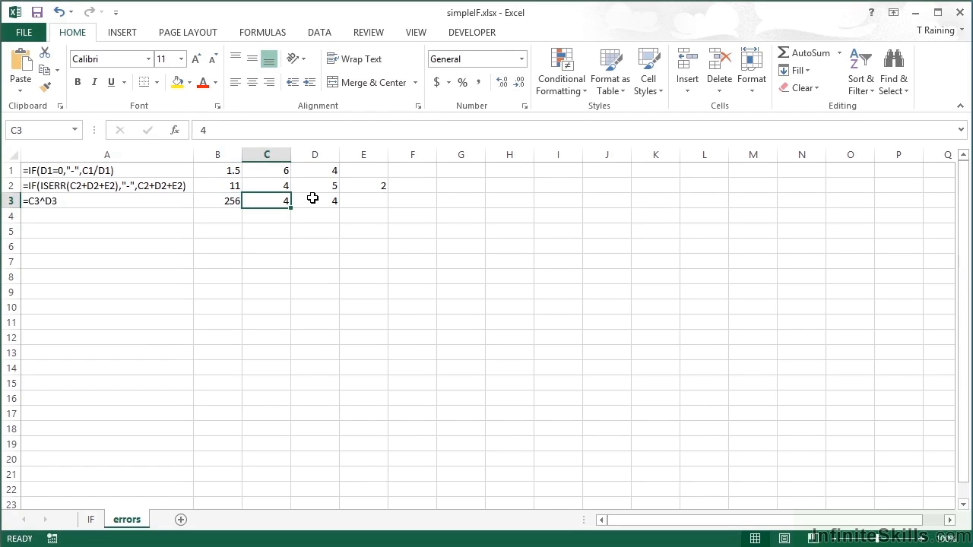
key(Right)
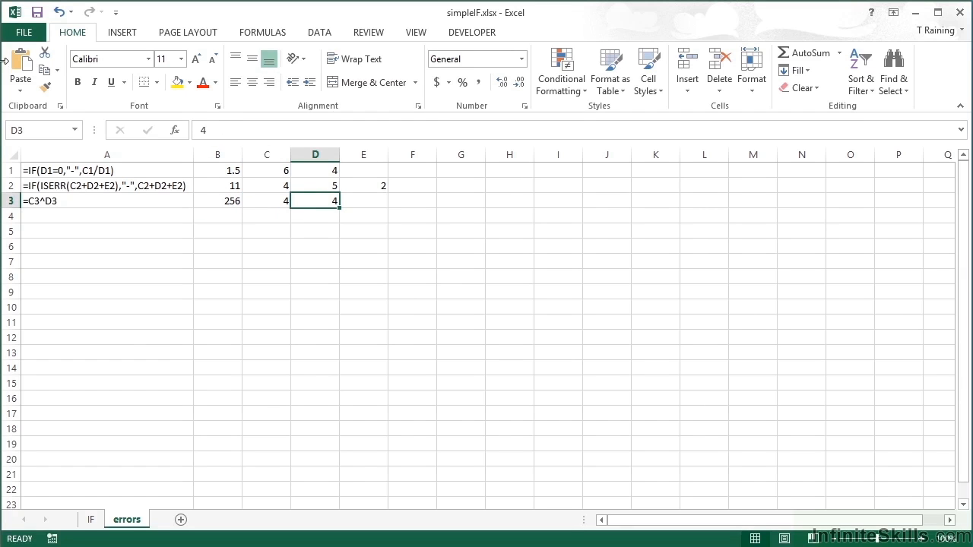
key(Left)
key(Left)
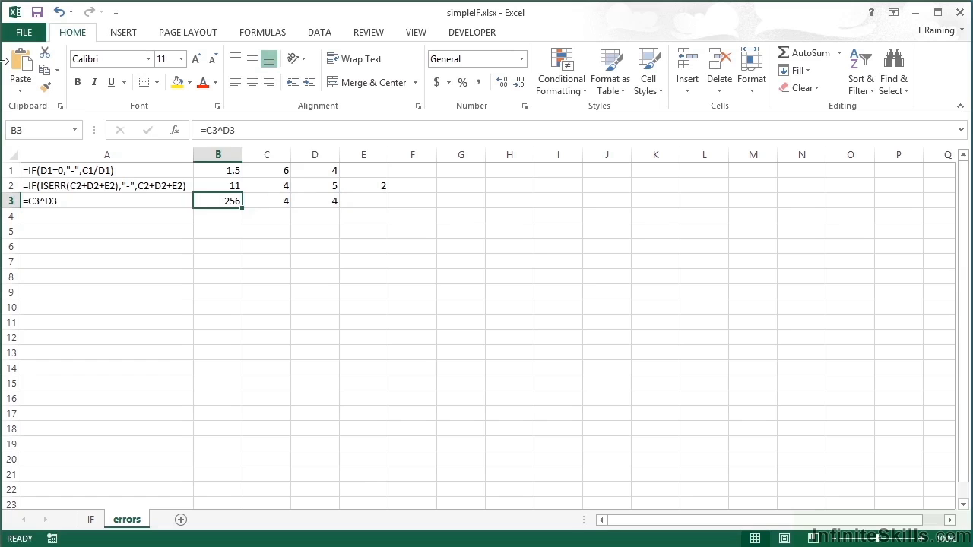
key(Right)
key(Right)
key(Delete)
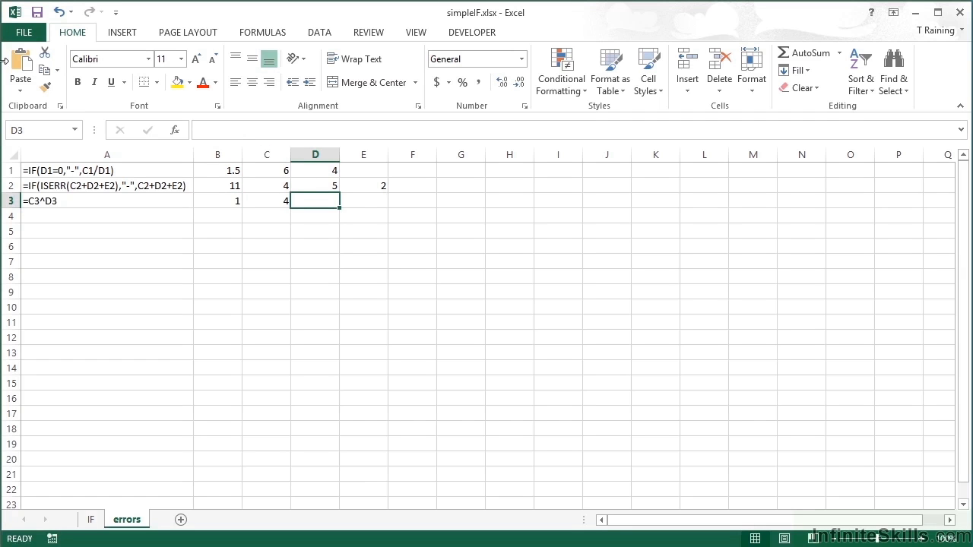
key(Left)
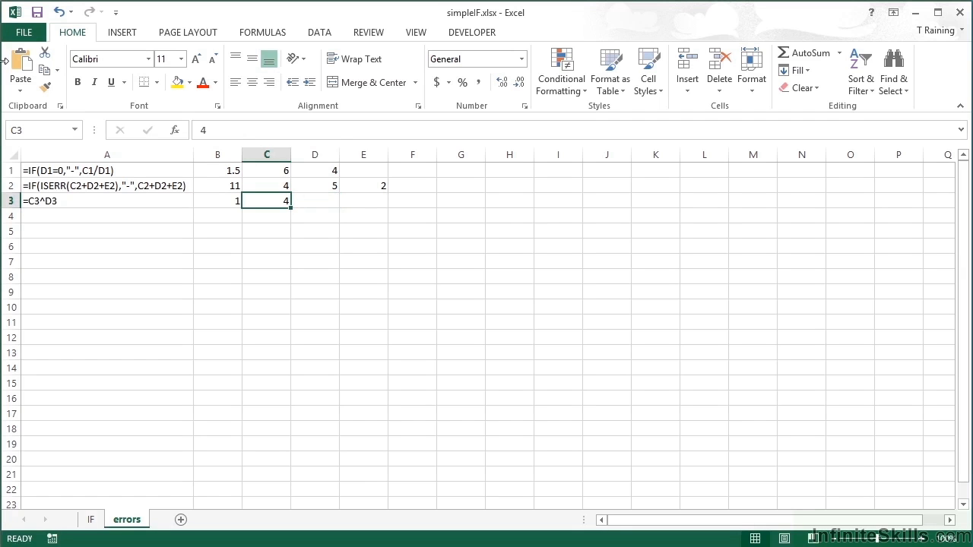
key(Left)
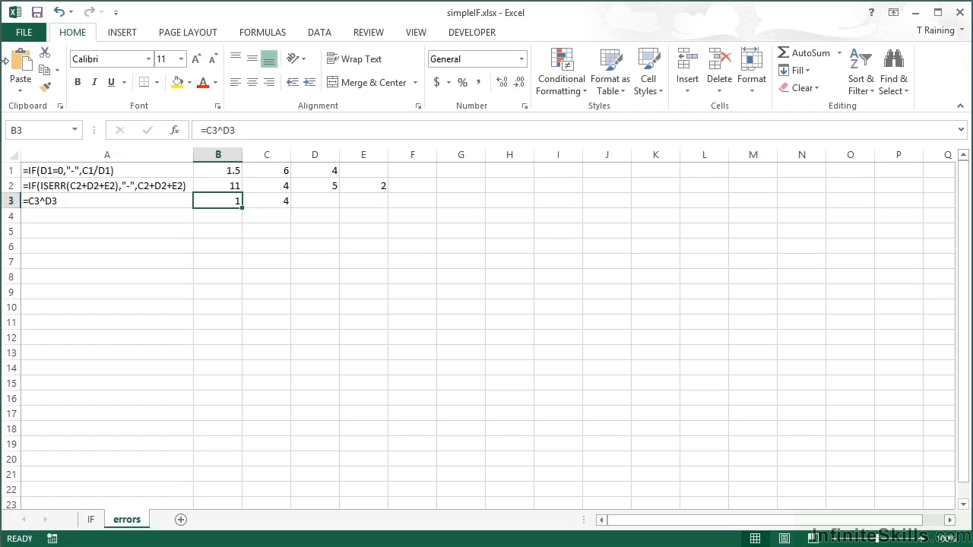
- Rewrite B3's formula as =IF(C3=0,"-",C3^D3) and check its result
key(F2)
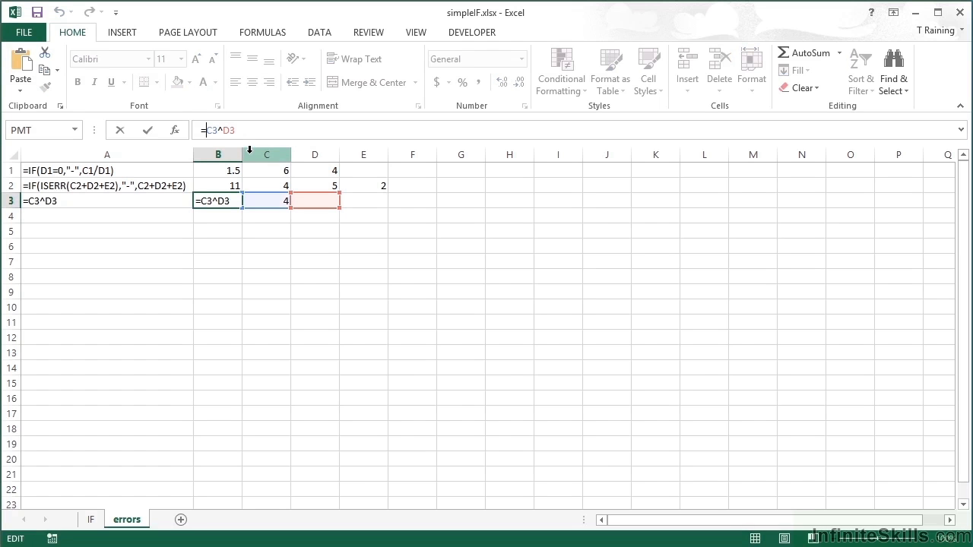
key(Home)
key(Right)
text(if()
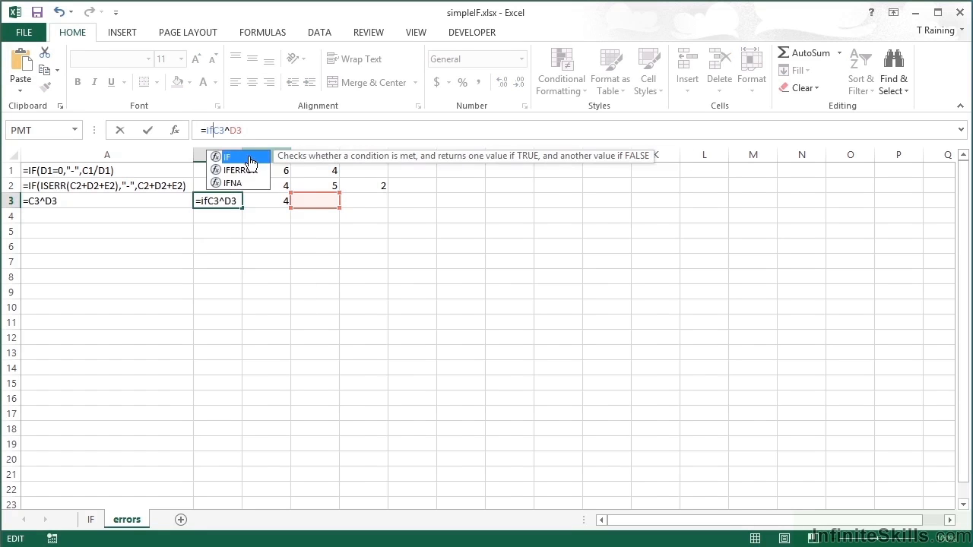
text(c3=0)
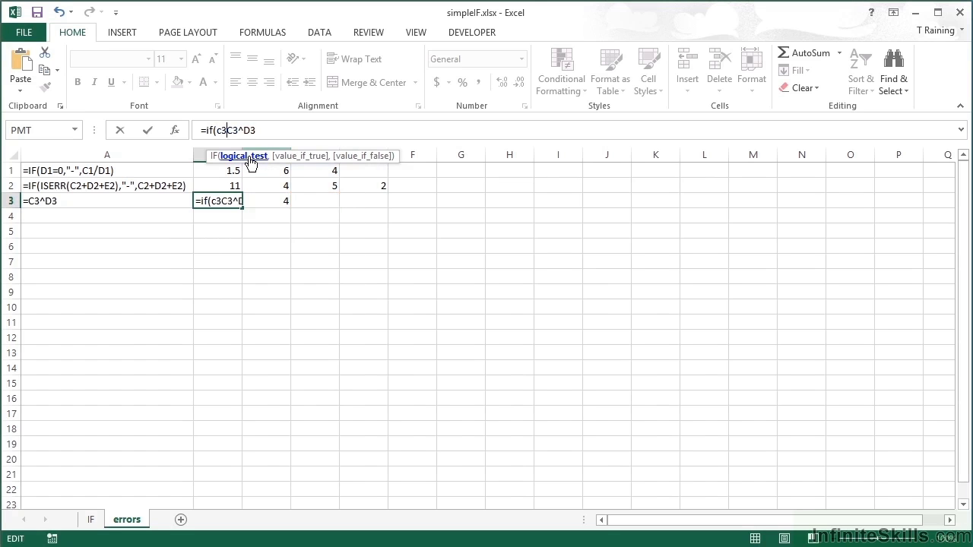
text(,)
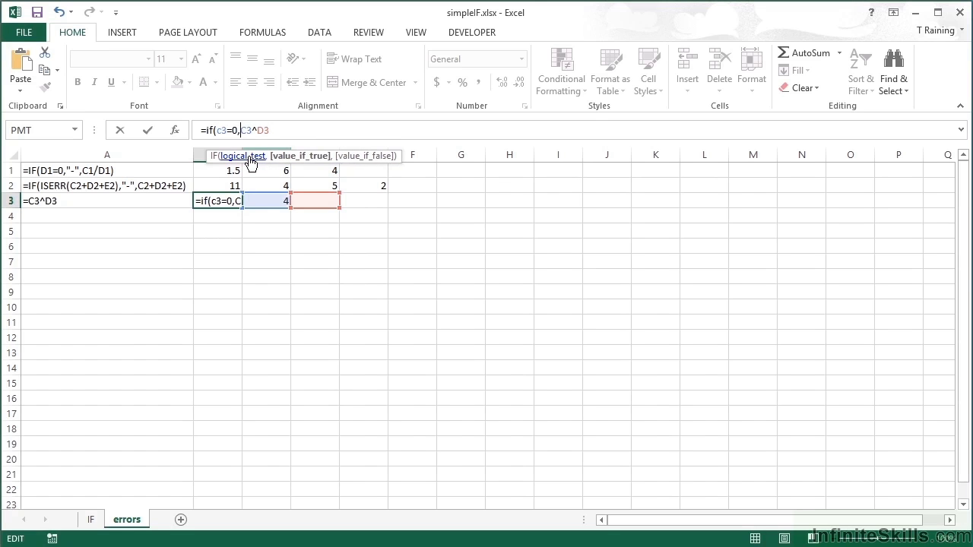
text("-")
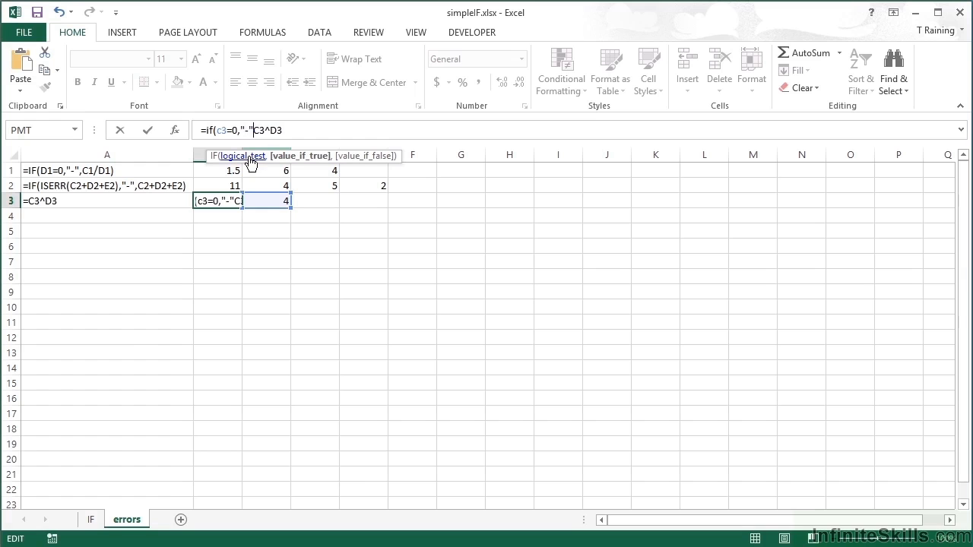
text(,C3^D3)
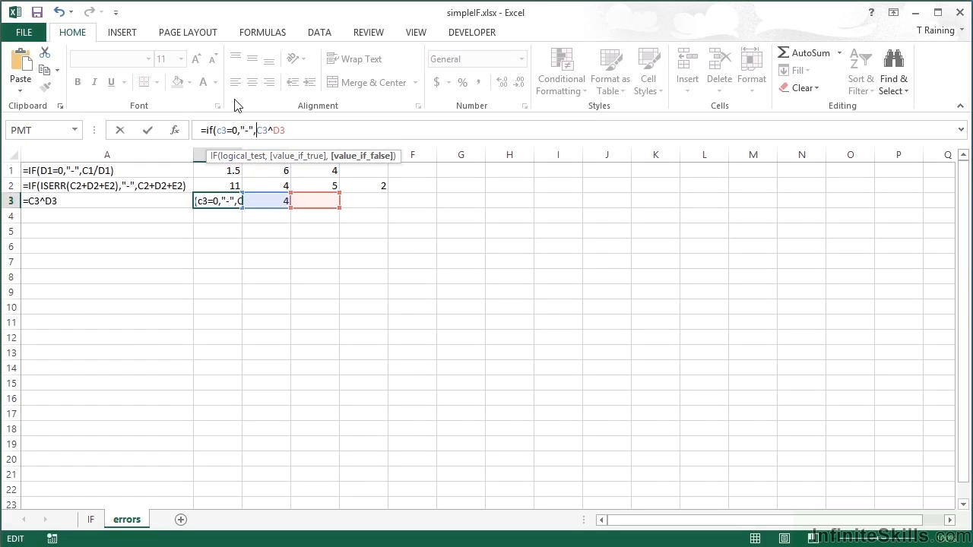
text())
key(Return)
click(223, 202)
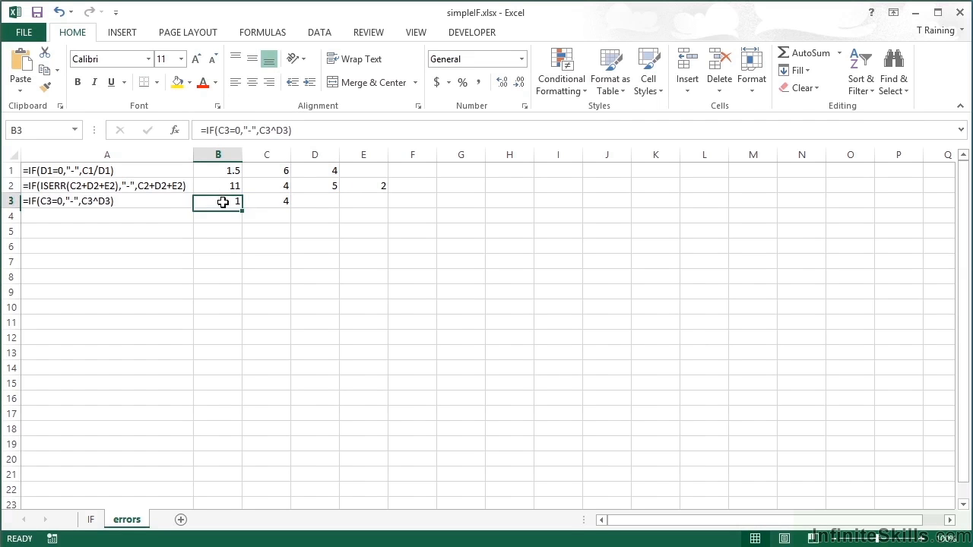
- Clear C3 to confirm B3 shows a hyphen, then open C3's Pass/Fail formula on the IF sheet
click(266, 204)
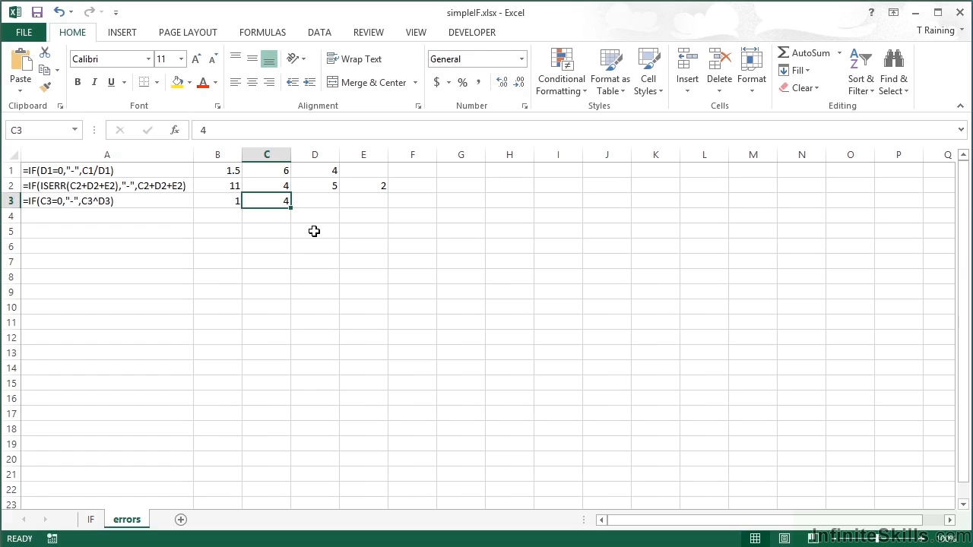
key(Delete)
key(Left)
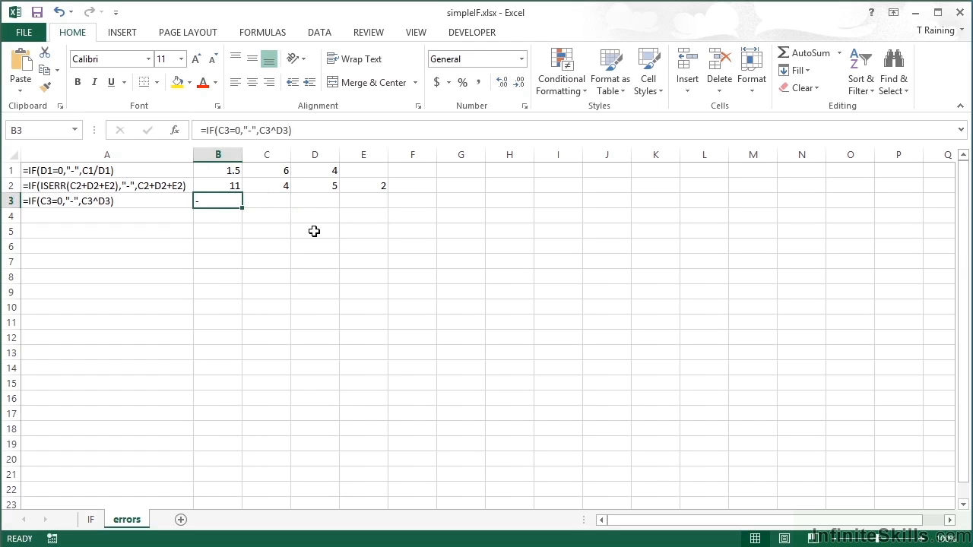
key(Right)
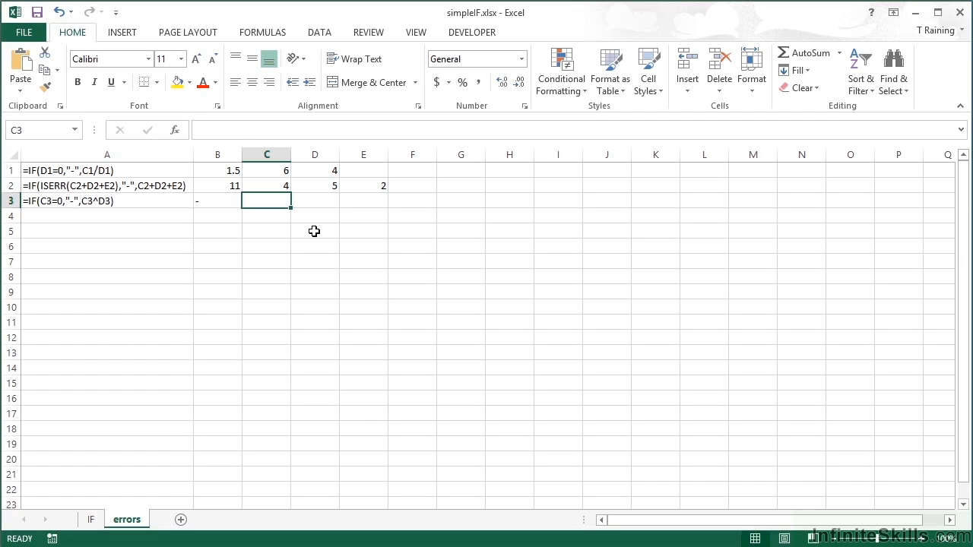
click(91, 519)
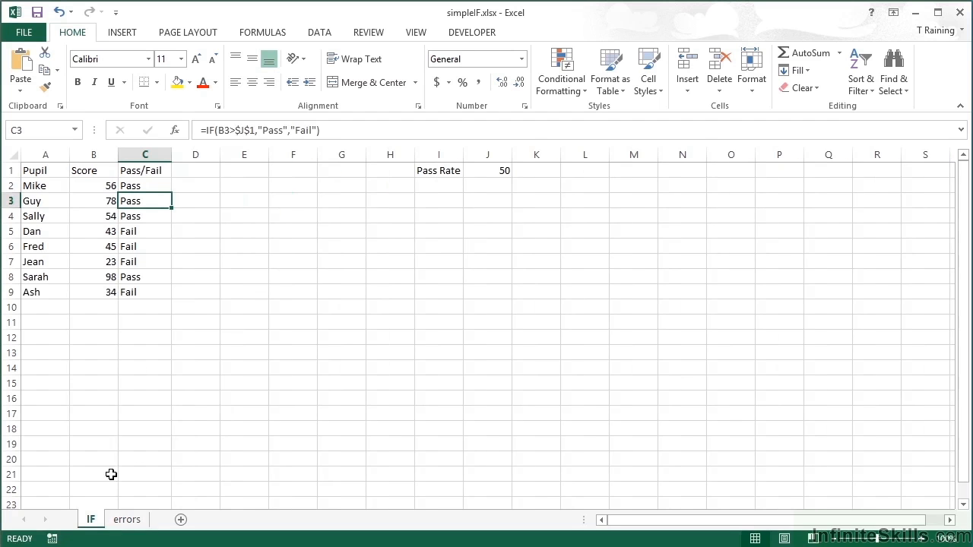
double_click(150, 201)
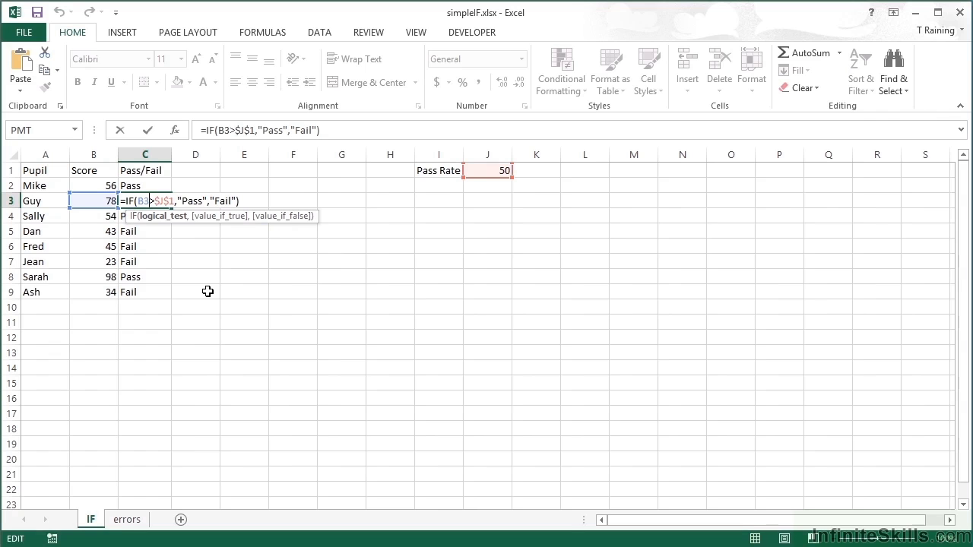